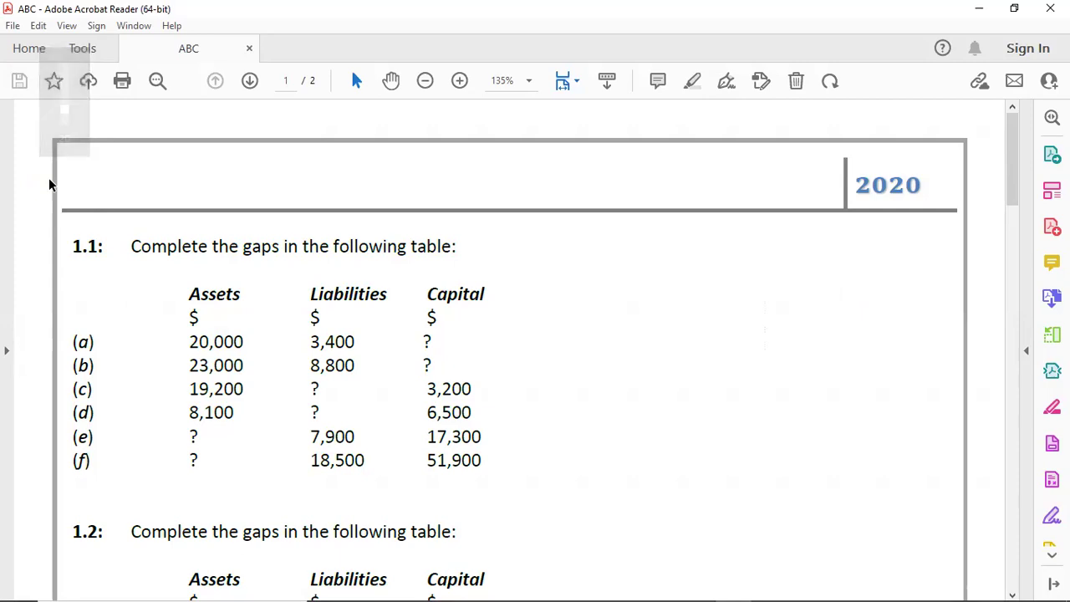
key(alt+Tab)
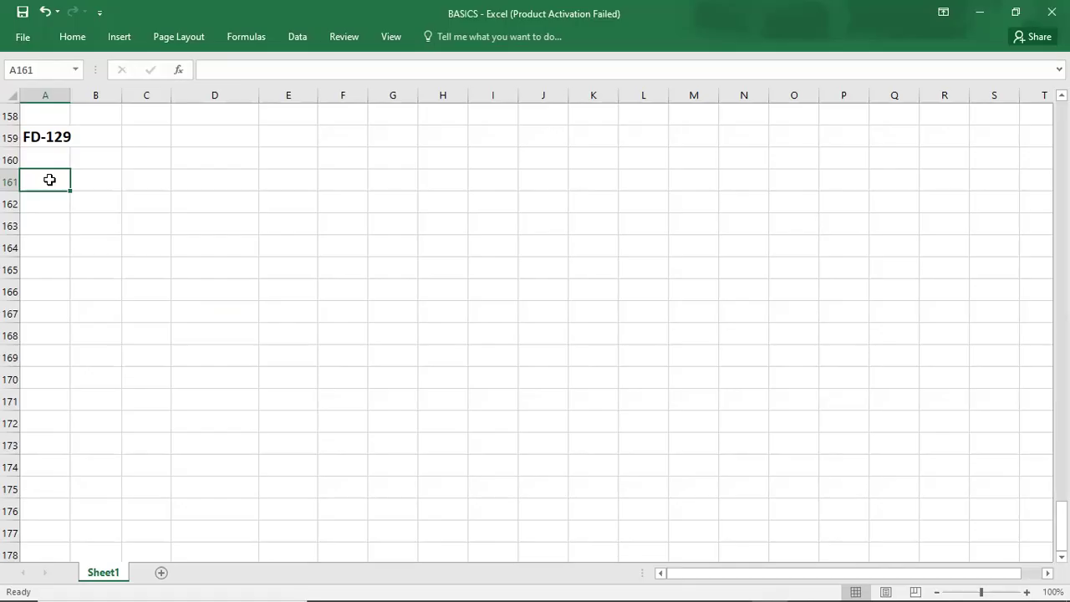
key(alt+Tab)
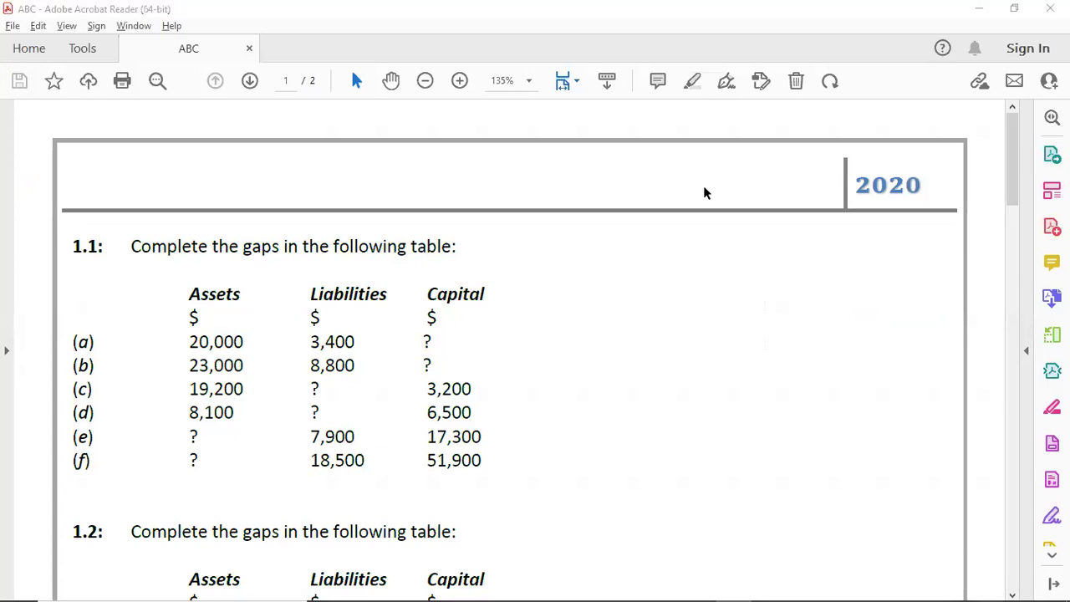
key(super+p)
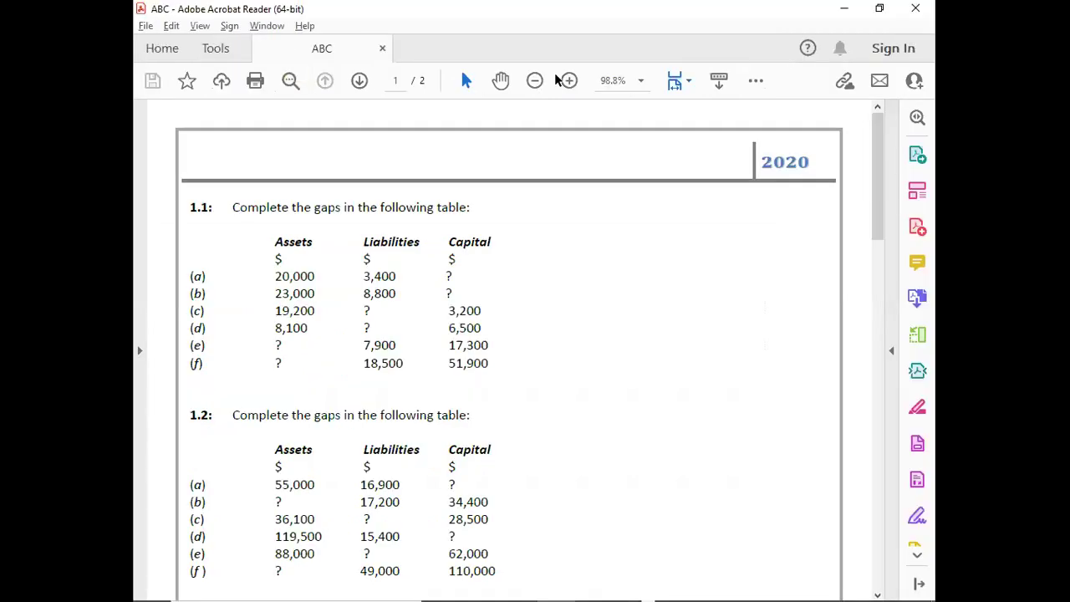
Step: Set the ABC document's zoom to 120% and switch it to Read Mode
click(604, 80)
text(120)
key(Return)
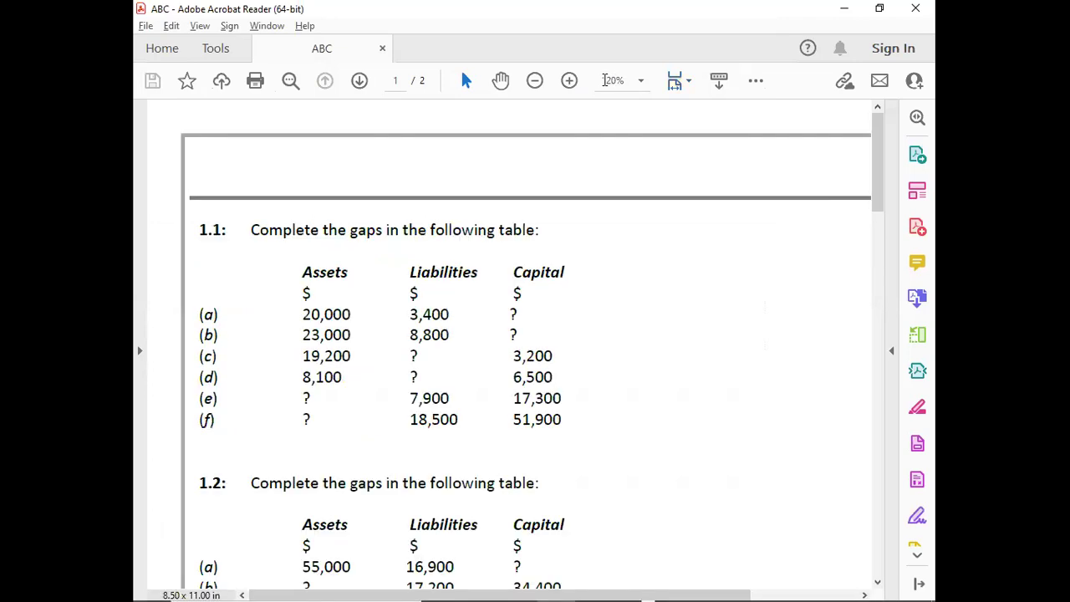
key(ctrl+h)
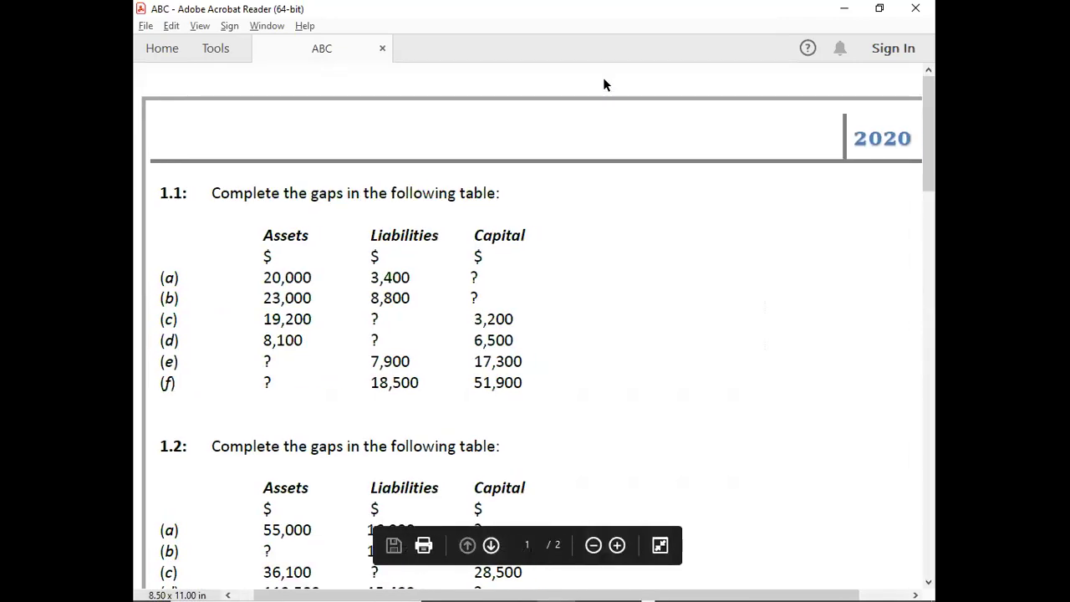
Step: Go to exercises 1.7 and 1.8 at the end of the PDF and read exercise 1.7
scroll(604, 84, down, 5)
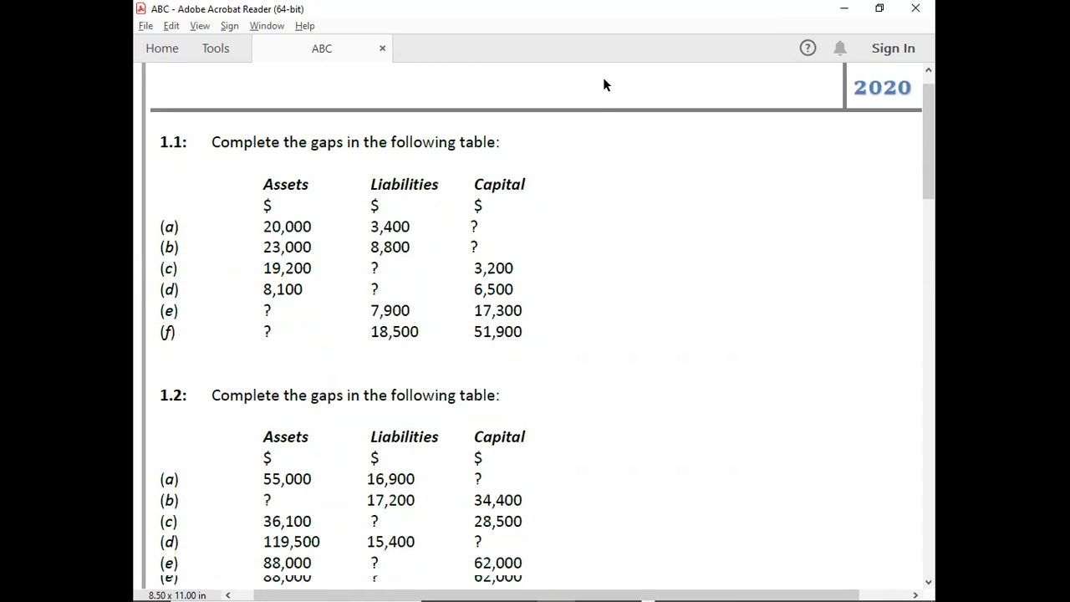
scroll(602, 77, down, 12)
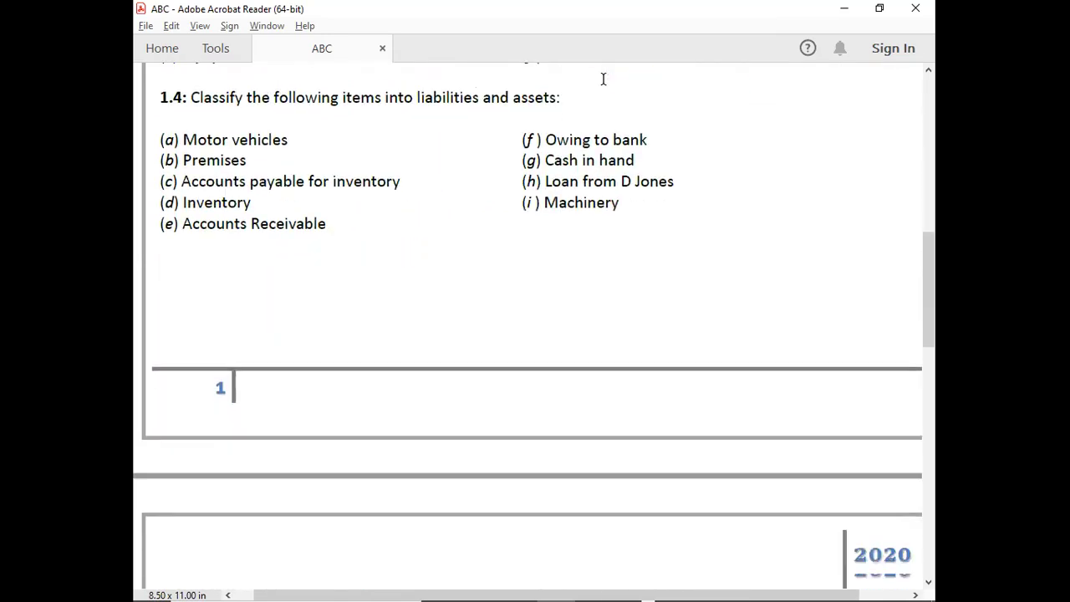
scroll(603, 79, down, 11)
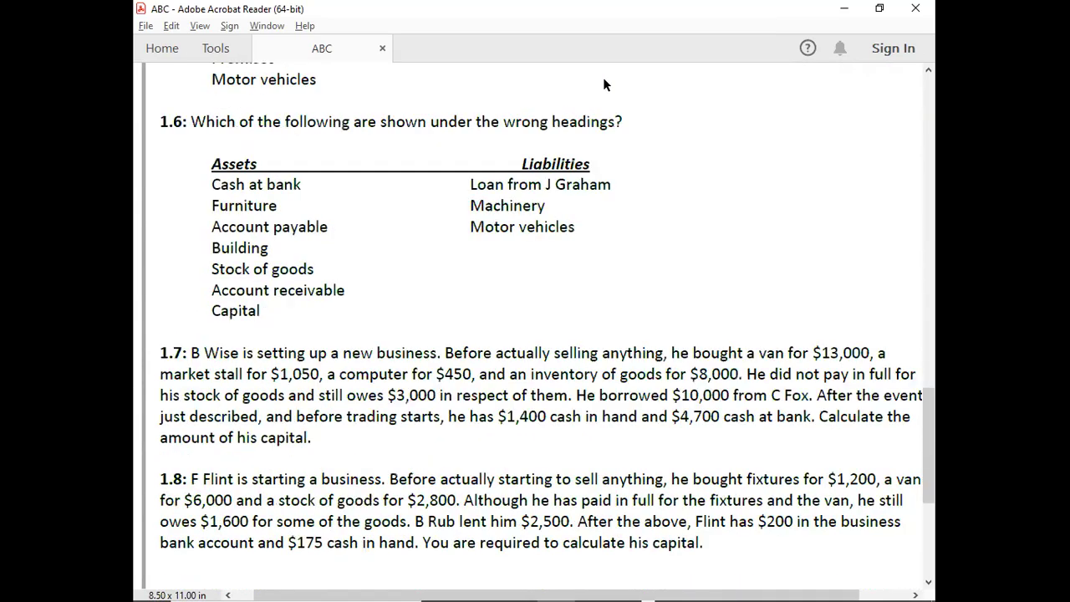
scroll(603, 79, down, 4)
scroll(605, 84, down, 1)
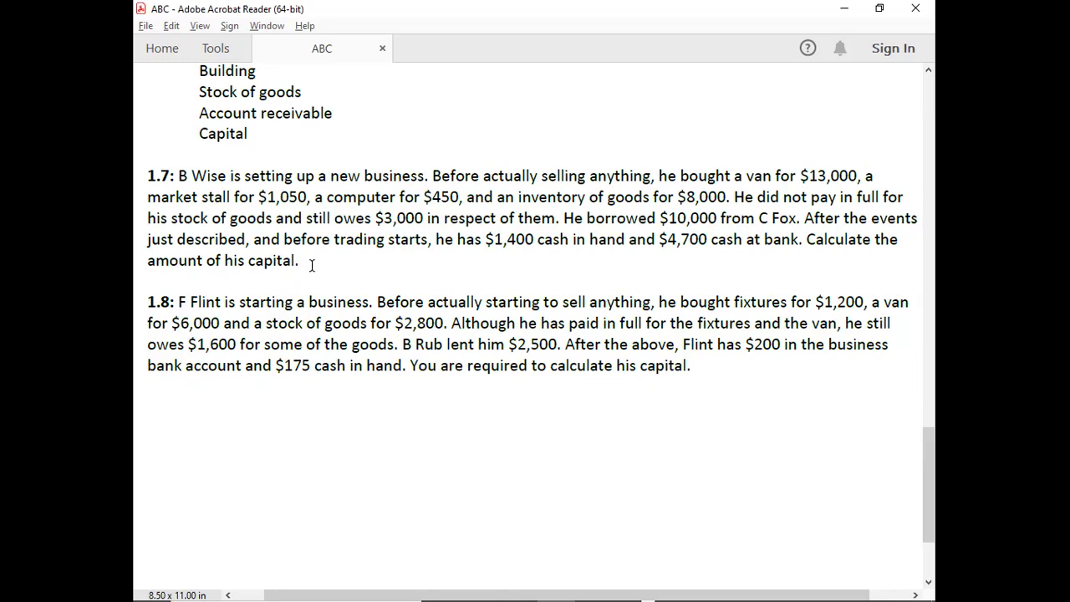
Step: Switch to the BASICS workbook in Excel and enter 1.7 in A161 and "ASSETS = CAPITAL + LIABILITIES" in B161
key(alt+Tab)
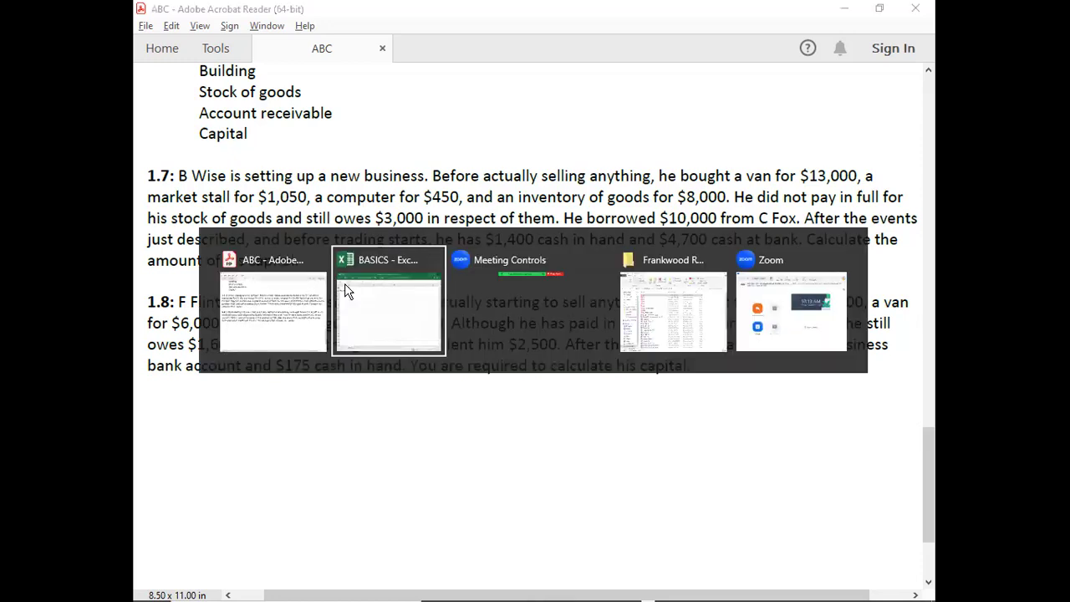
text(1.7)
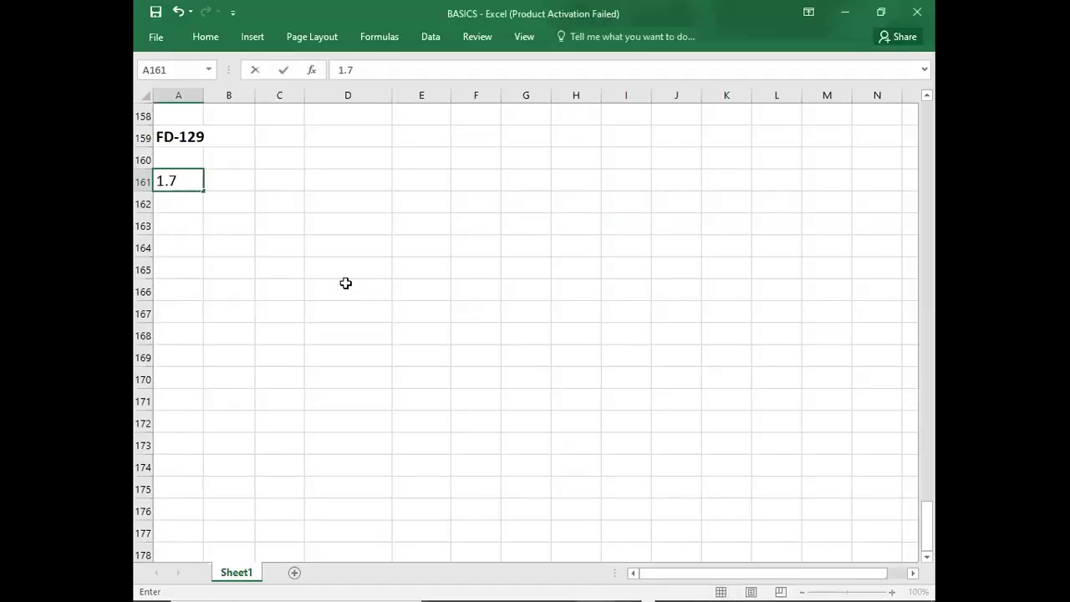
key(Tab)
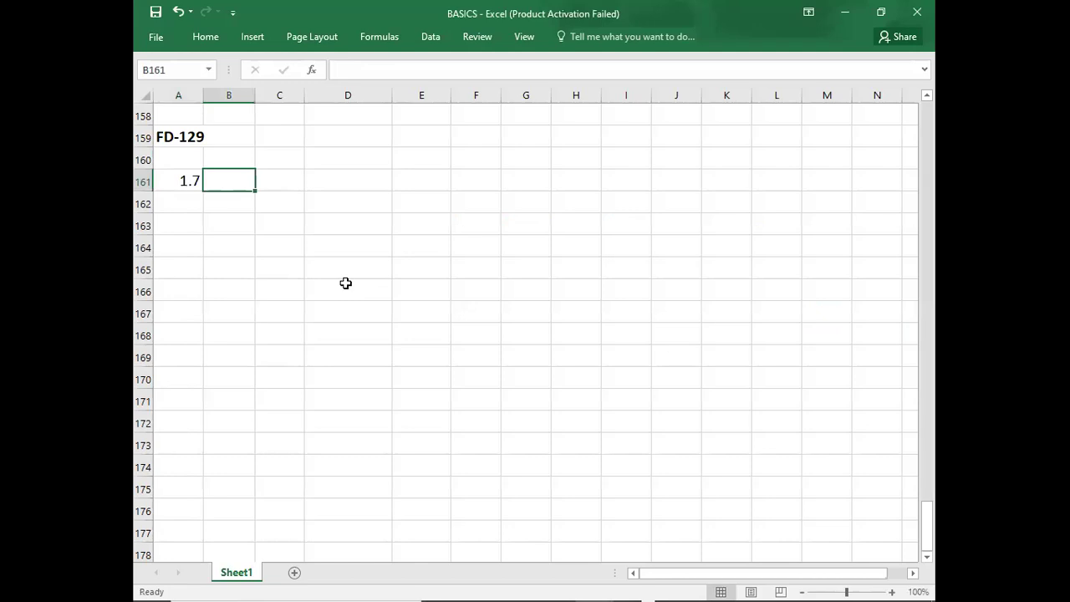
text(ASSETS = )
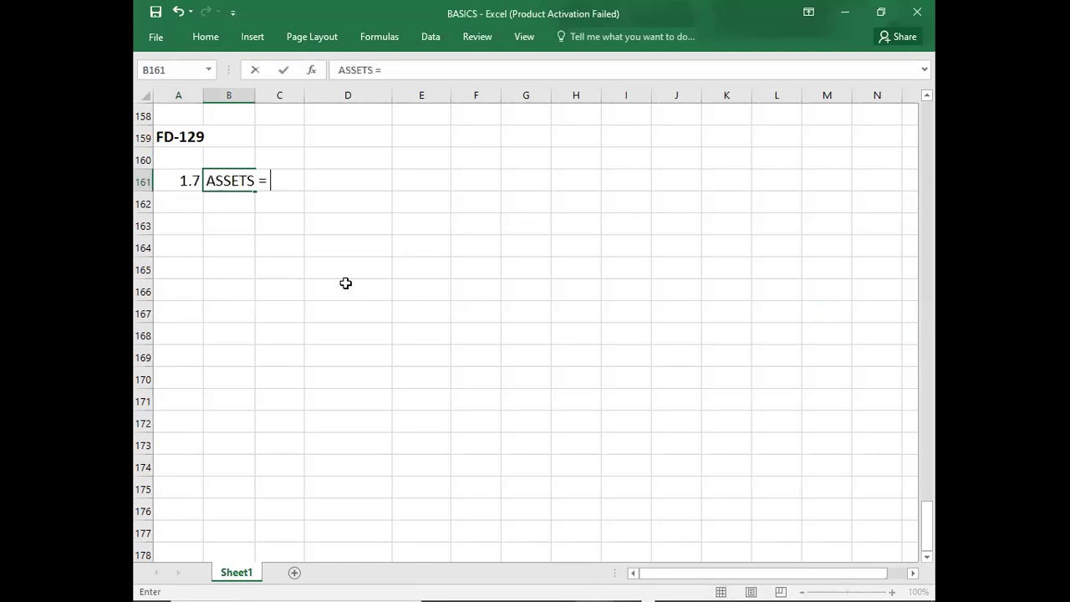
text(CAPITAL =)
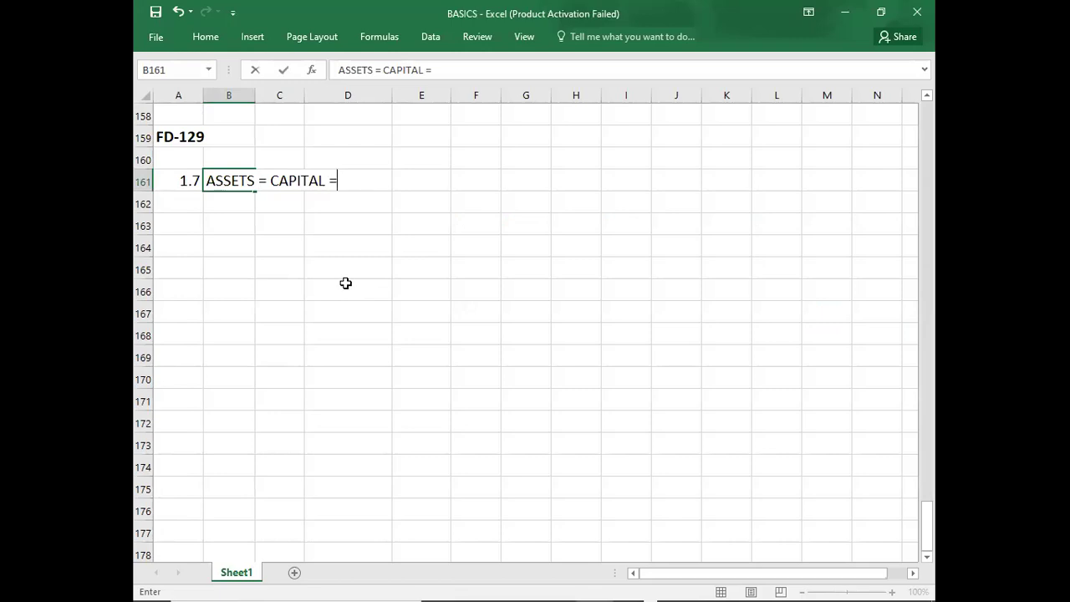
key(BackSpace)
text(+ LIABILITIES)
key(Return)
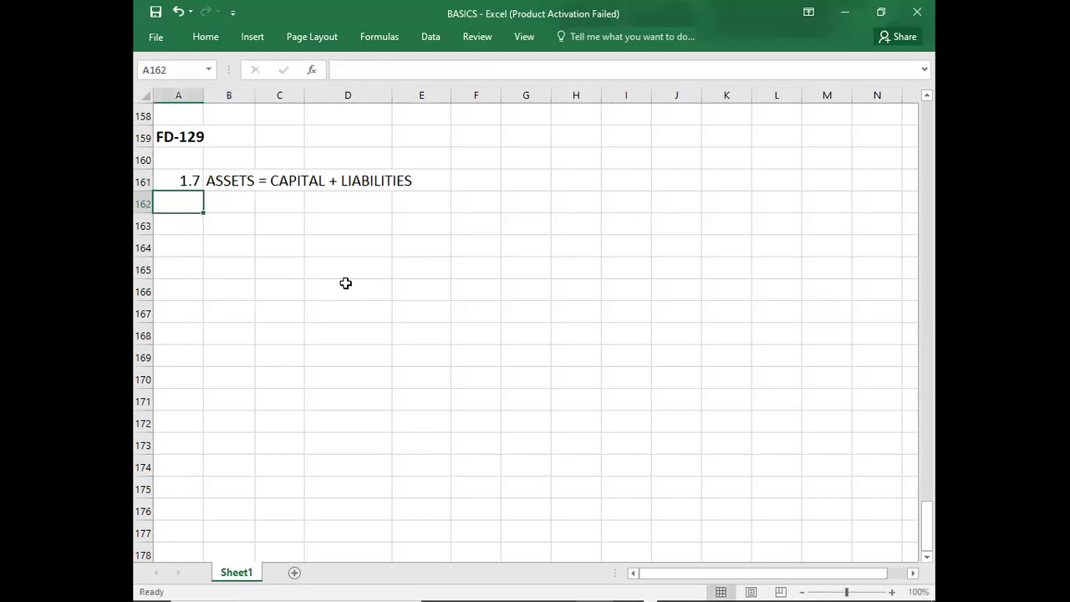
Step: Enter the rearranged equation "CAITAL = ASSETS - LIABILITIES" in cell B162
key(Tab)
text(CA[ITAL)
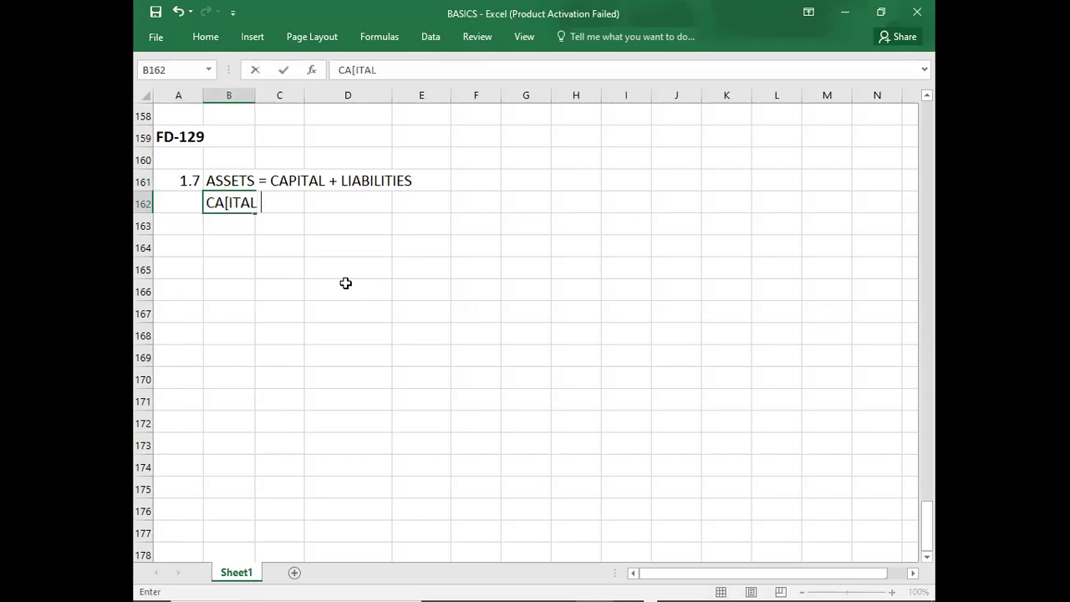
key(BackSpace)
key(BackSpace)
key(BackSpace)
key(BackSpace)
key(BackSpace)
text(ITAL -)
key(BackSpace)
text(= ASSETS - LIA)
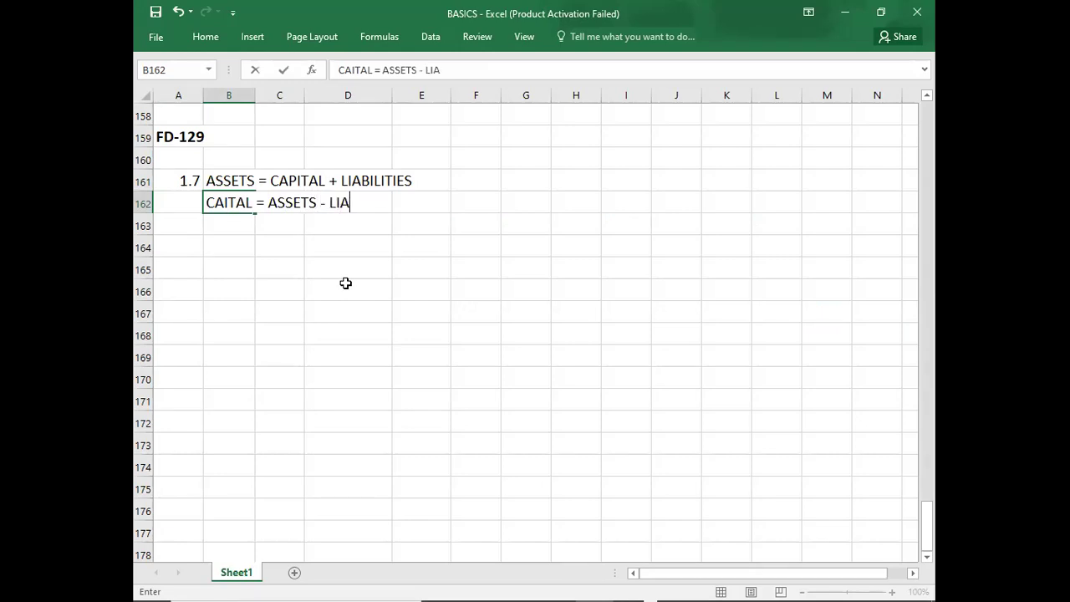
text(BILITIES)
key(Return)
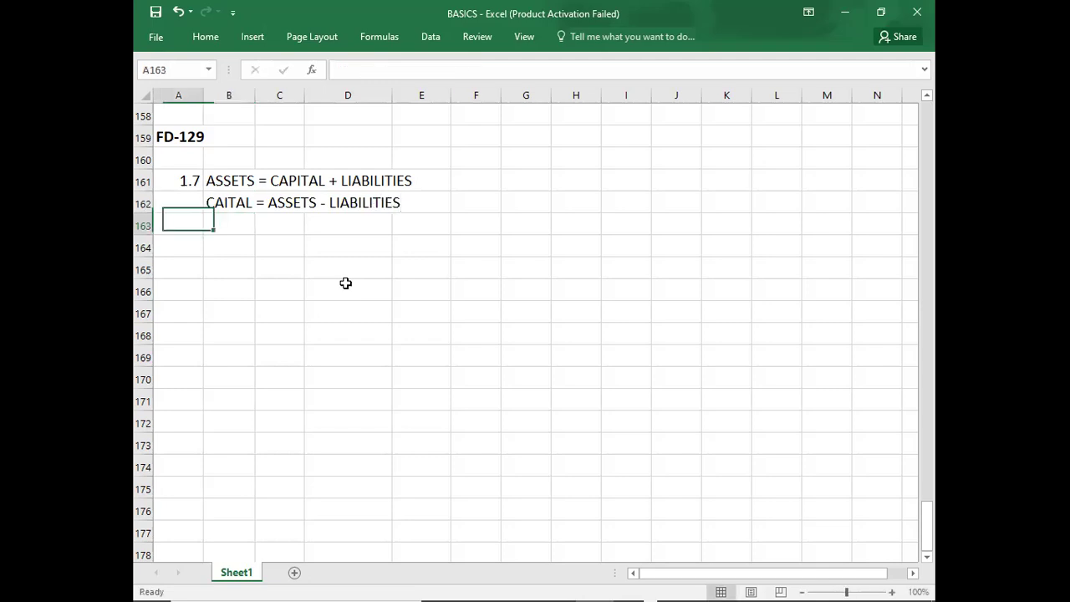
Step: Start the calculation in B163 as "CAPITAL = 13000+1050+", taking the van and market stall amounts from exercise 1.7 in the PDF
key(Right)
text(CA)
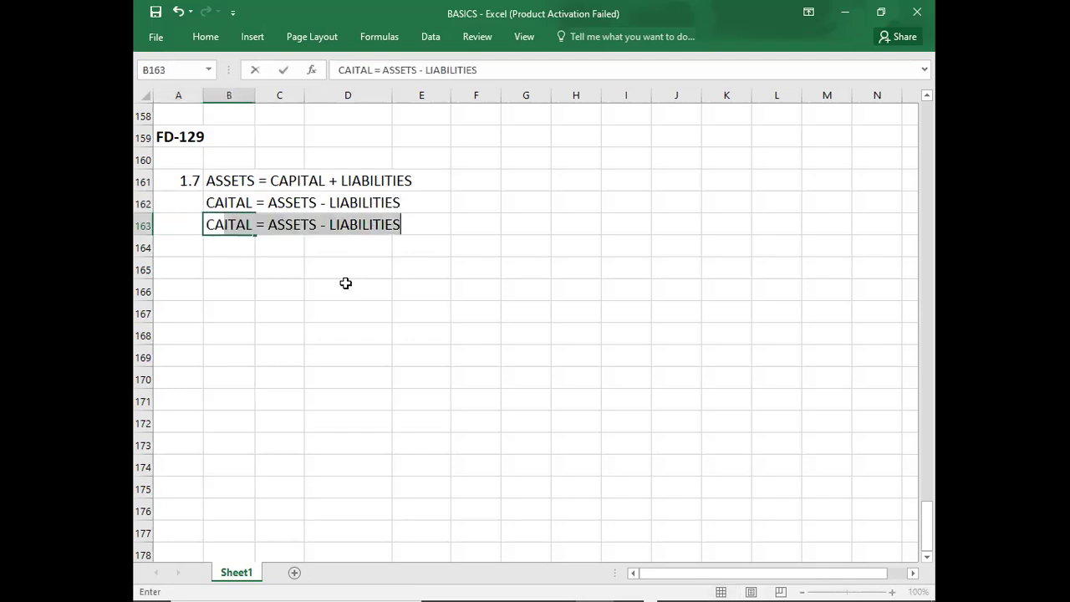
text(PITAL =)
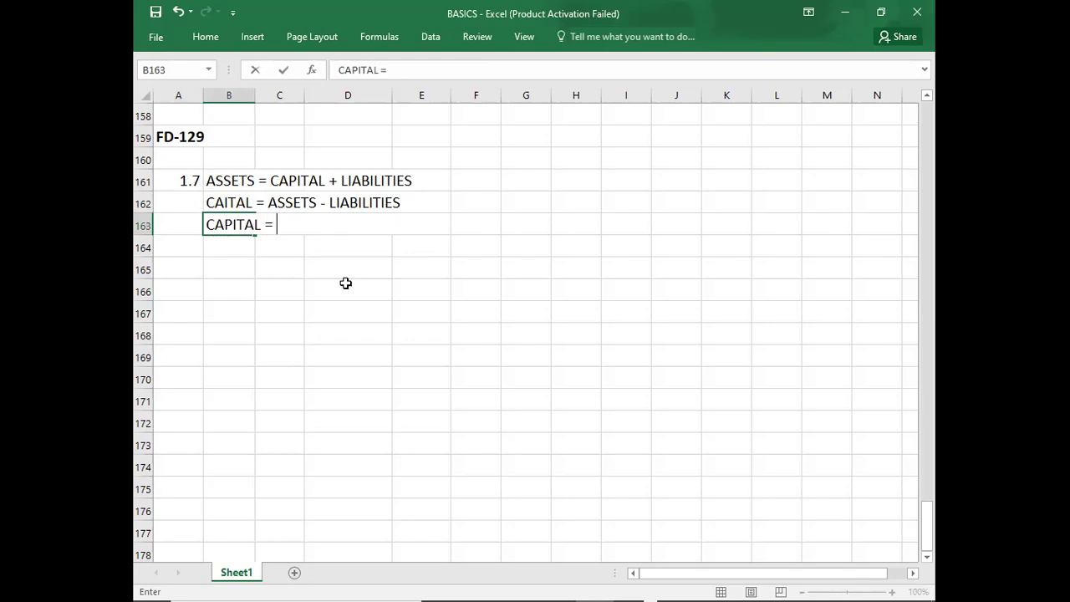
key(alt+Tab)
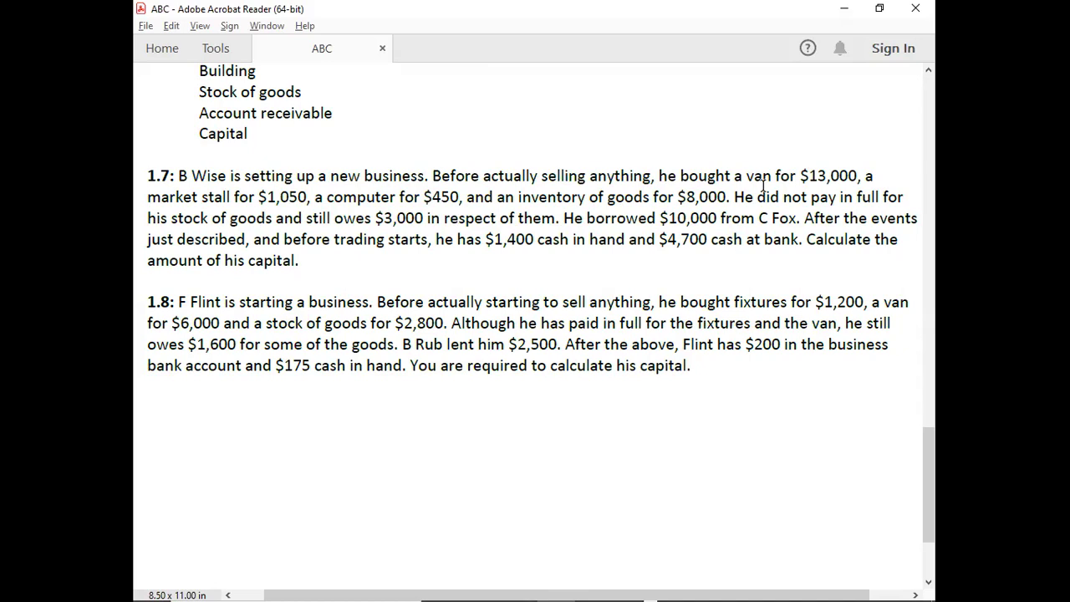
key(alt+Tab)
text(13000+)
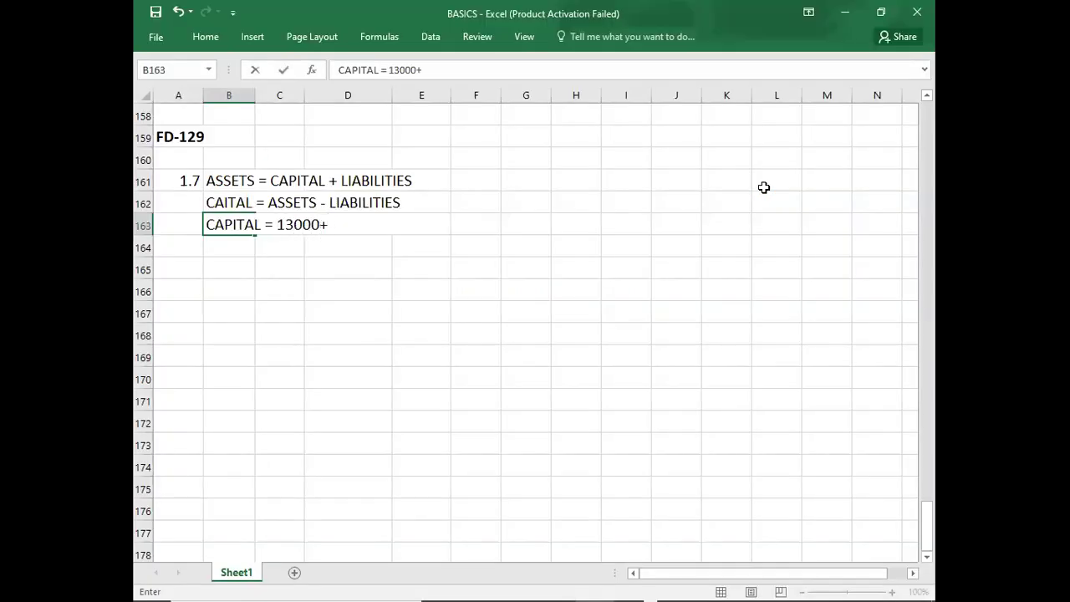
key(alt+Tab)
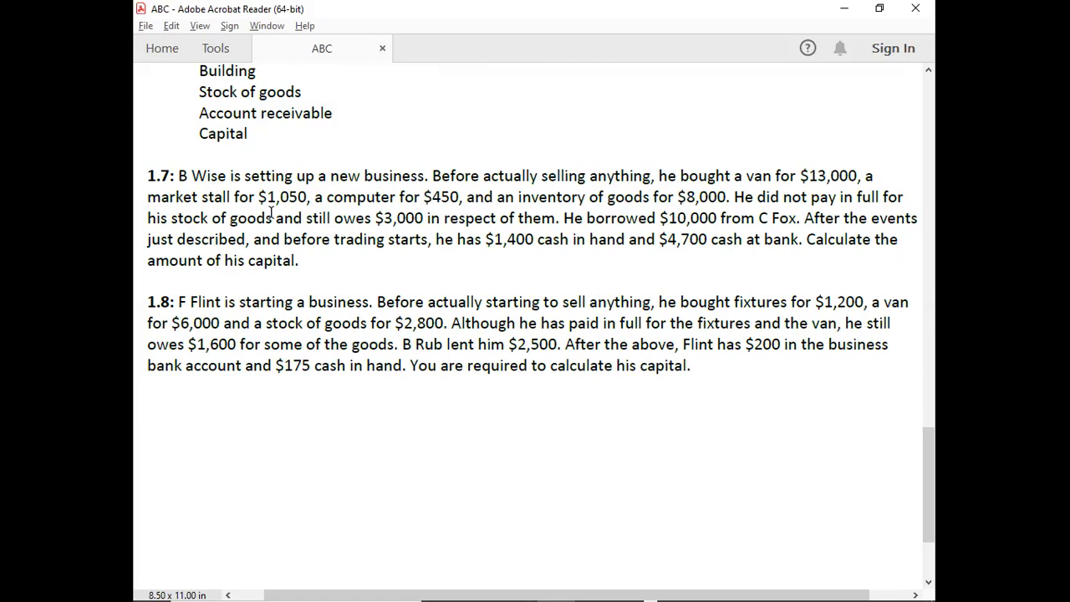
key(alt+Tab)
text(10)
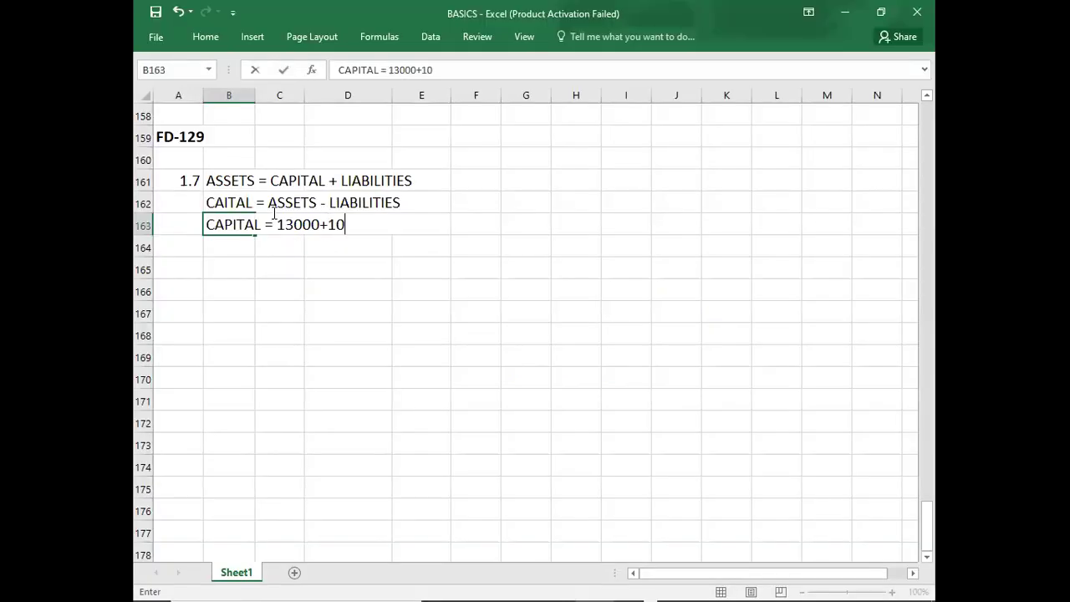
text(50+)
Step: Append "450+8000+" to the B163 calculation, taking the computer and inventory amounts from the PDF
key(alt+Tab)
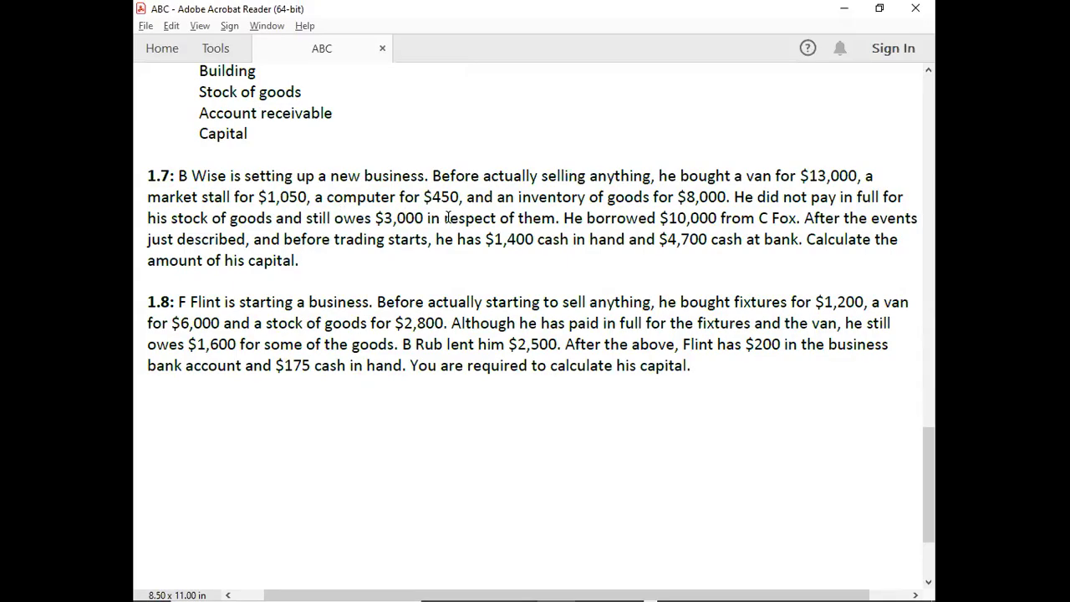
key(alt+Tab)
text(450+)
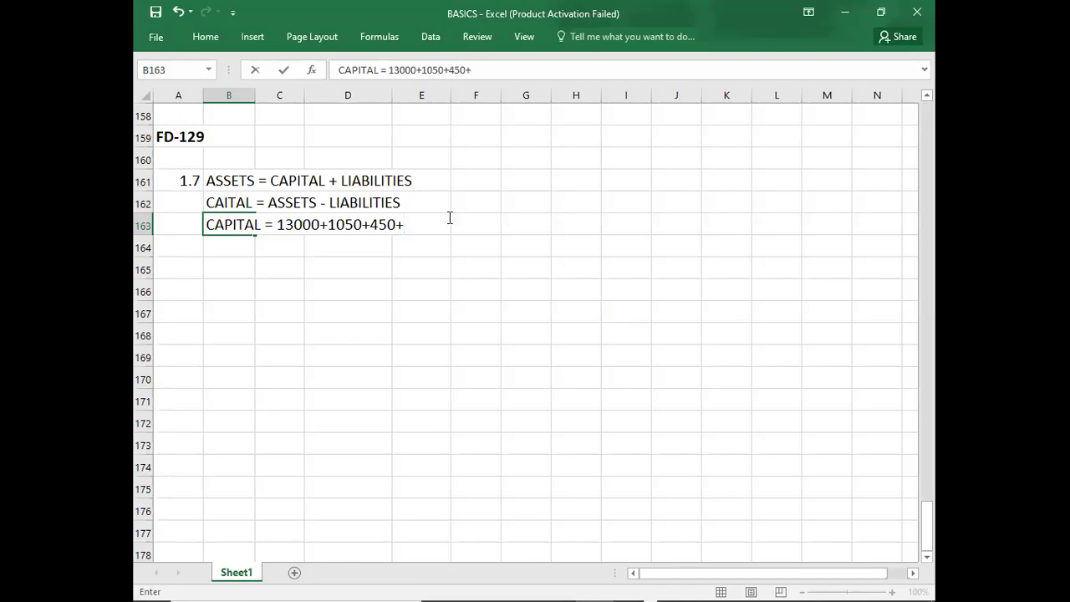
key(alt+Tab)
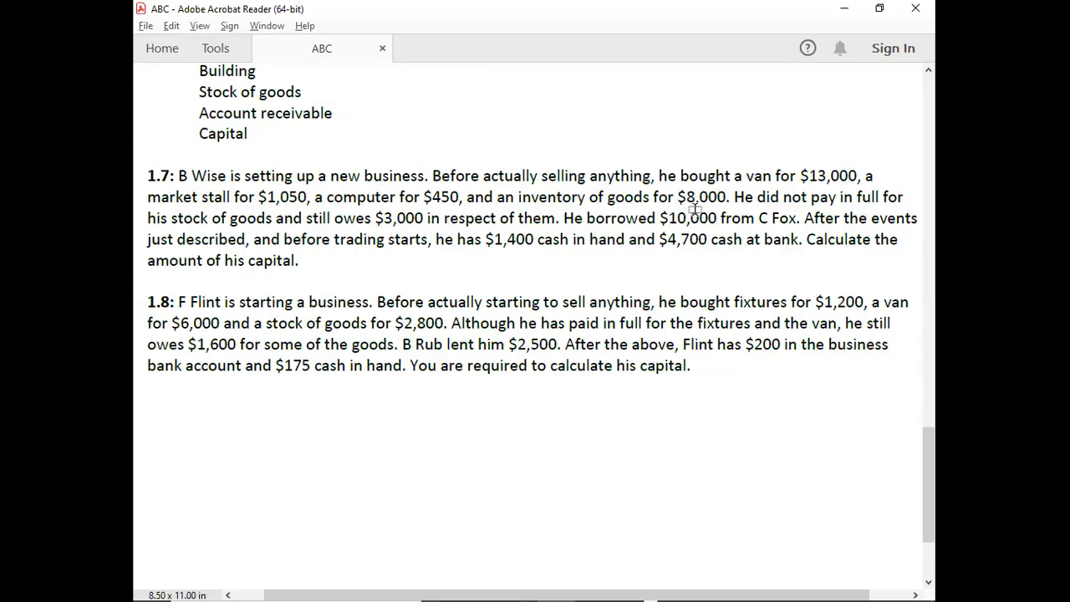
key(alt+Tab)
text(8000+)
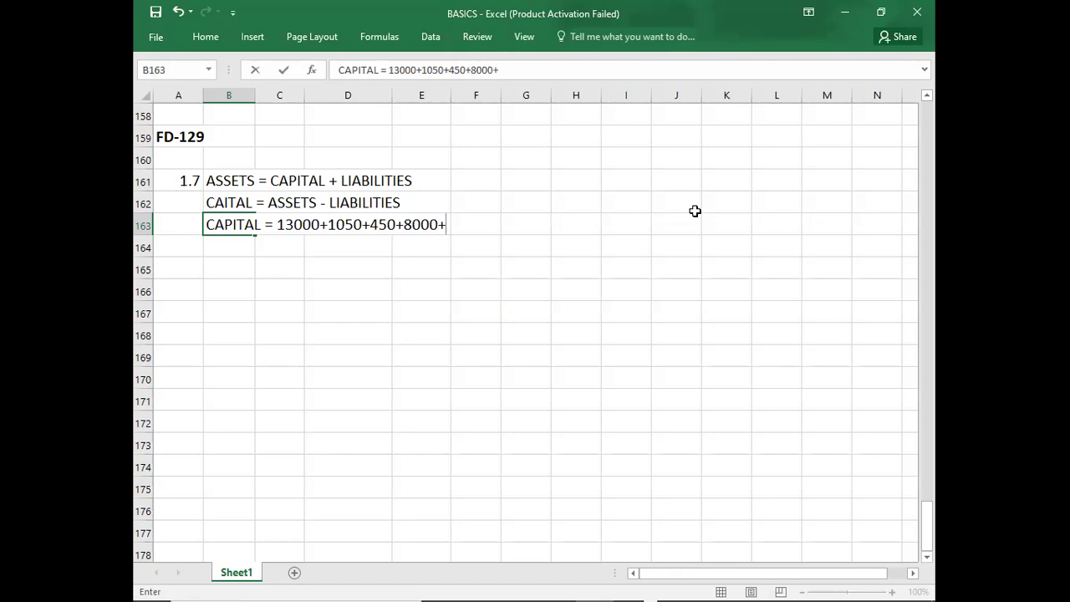
Step: Replace the trailing plus in B163 with "-3000-10000", taking the amount owed for goods and the loan from the PDF
key(alt+Tab)
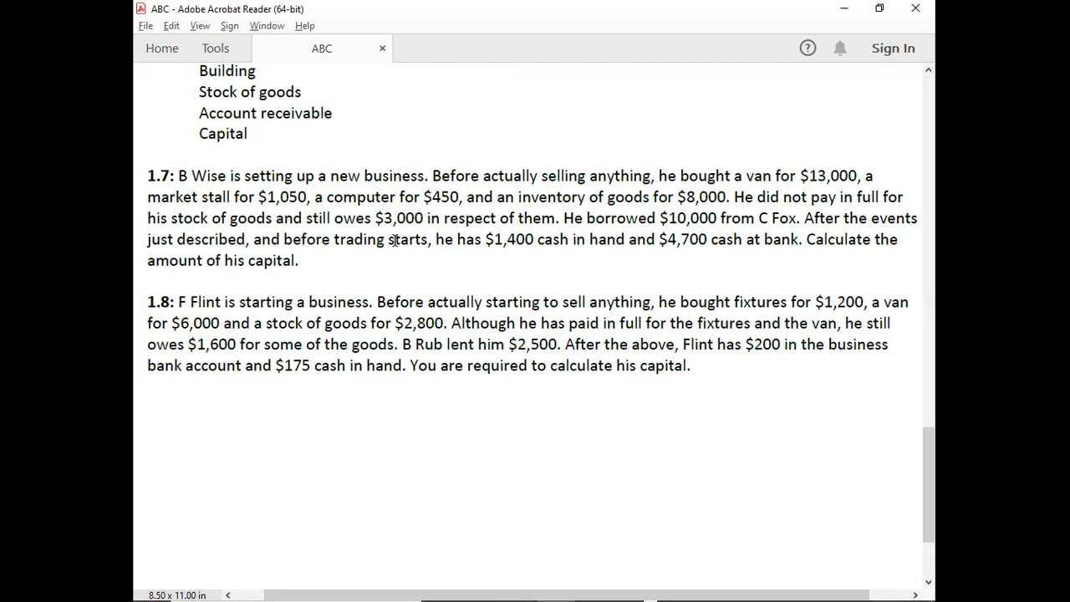
key(alt+Tab)
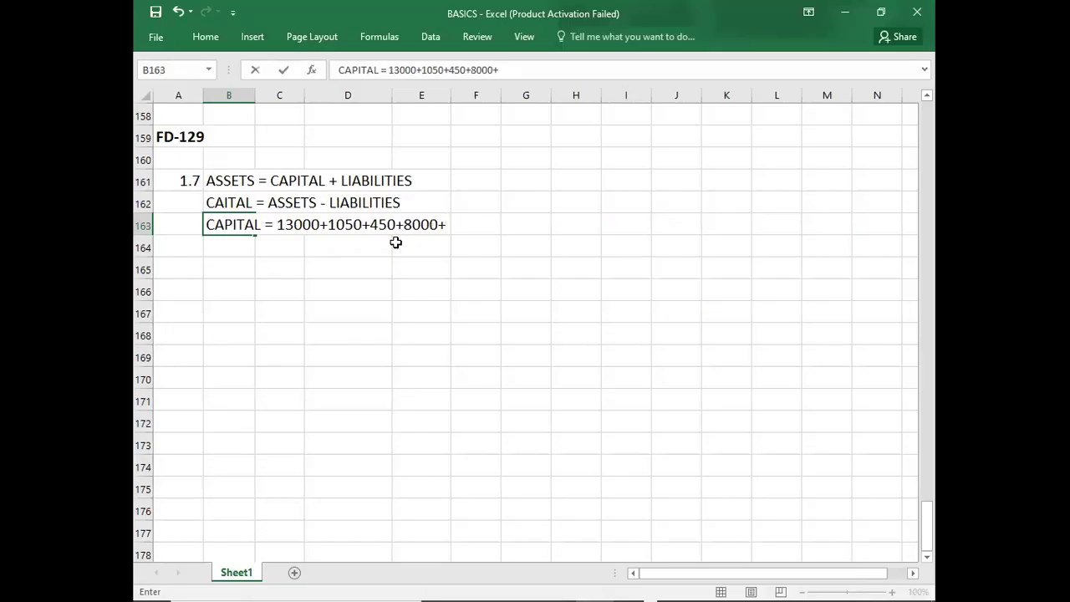
text(-333)
key(BackSpace)
key(BackSpace)
key(BackSpace)
key(BackSpace)
key(BackSpace)
text(-3000)
key(alt+Tab)
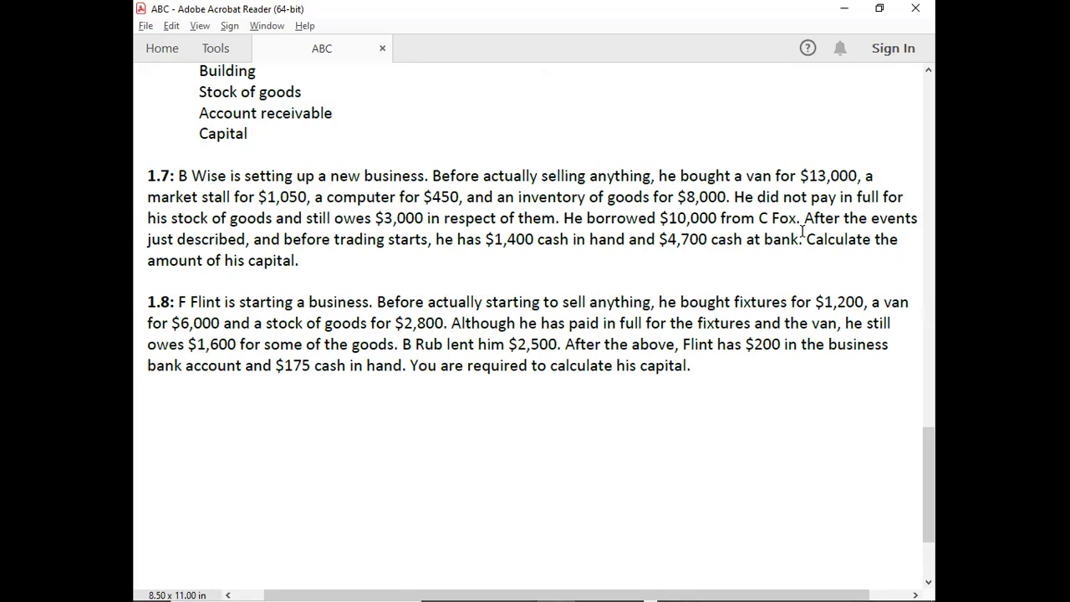
key(alt+Tab)
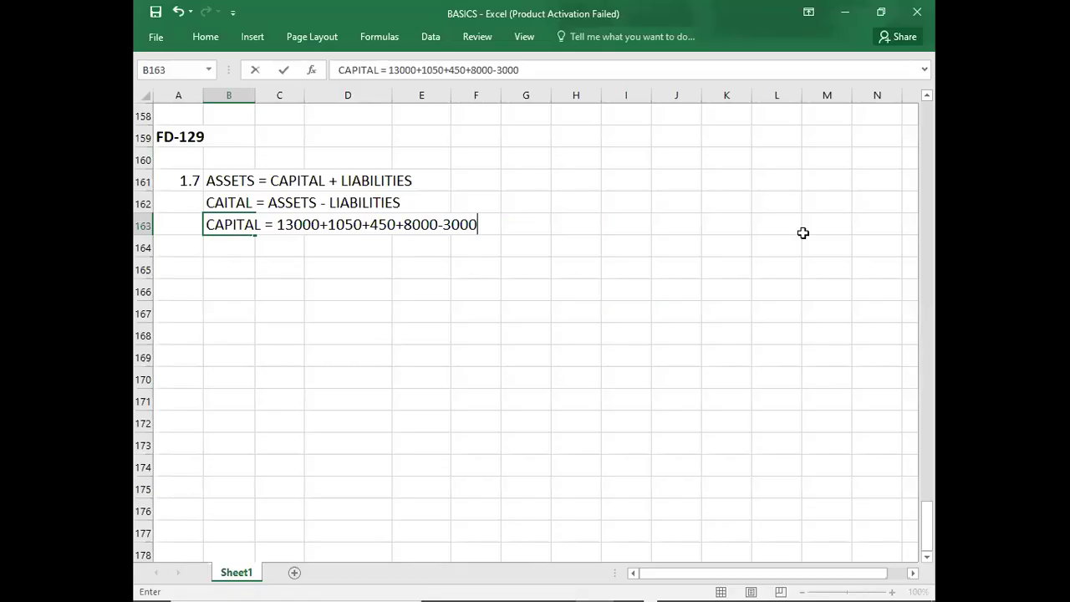
text(-10000)
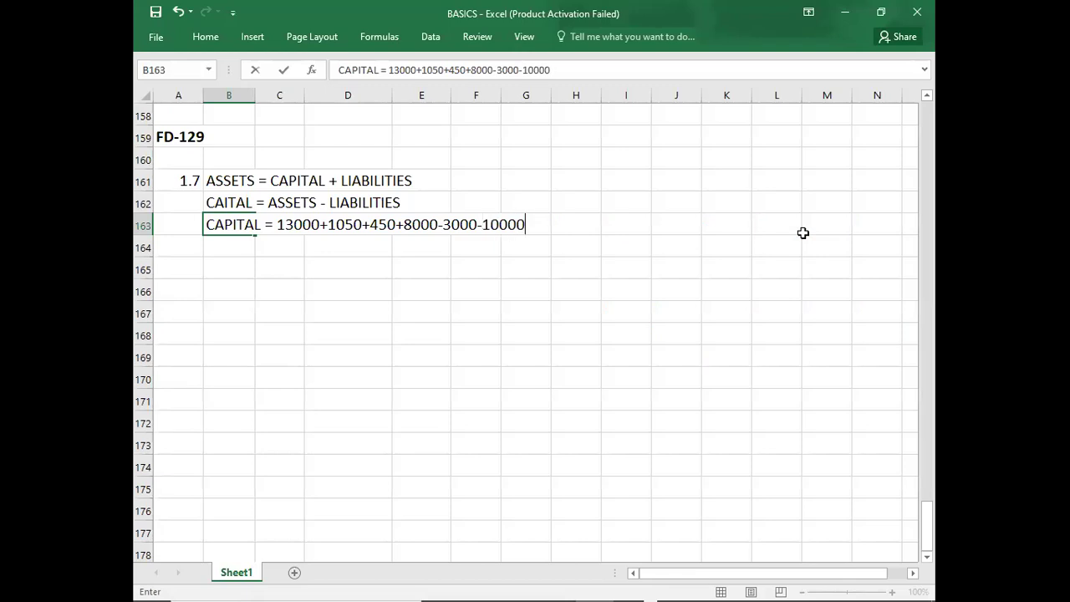
Step: Insert "+1400" after 8000 in the B163 calculation, taking the cash in hand from exercise 1.7 in the PDF
key(alt+Tab)
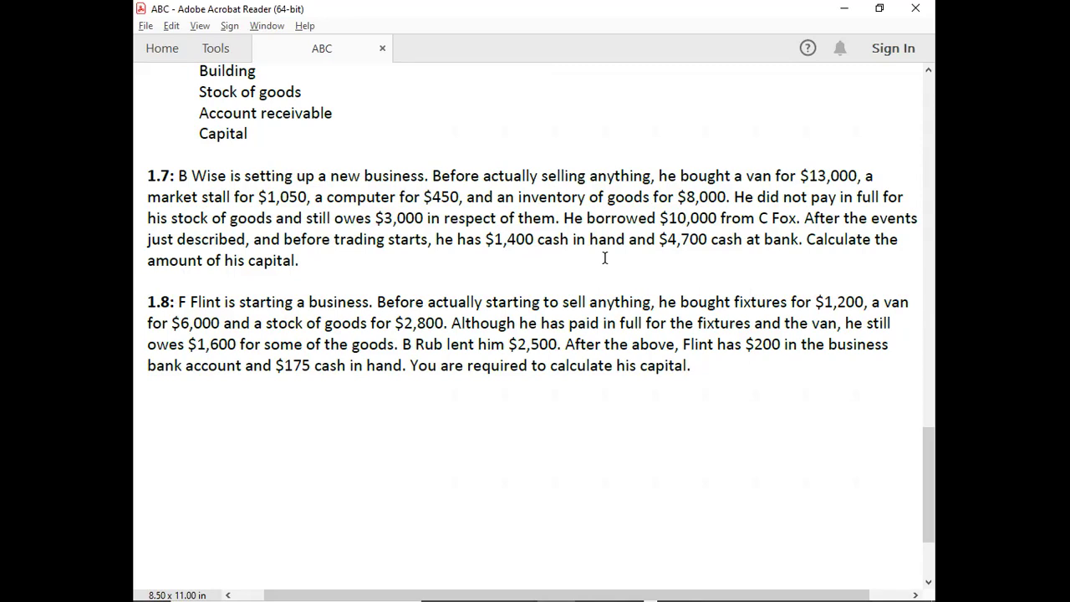
key(alt+Tab)
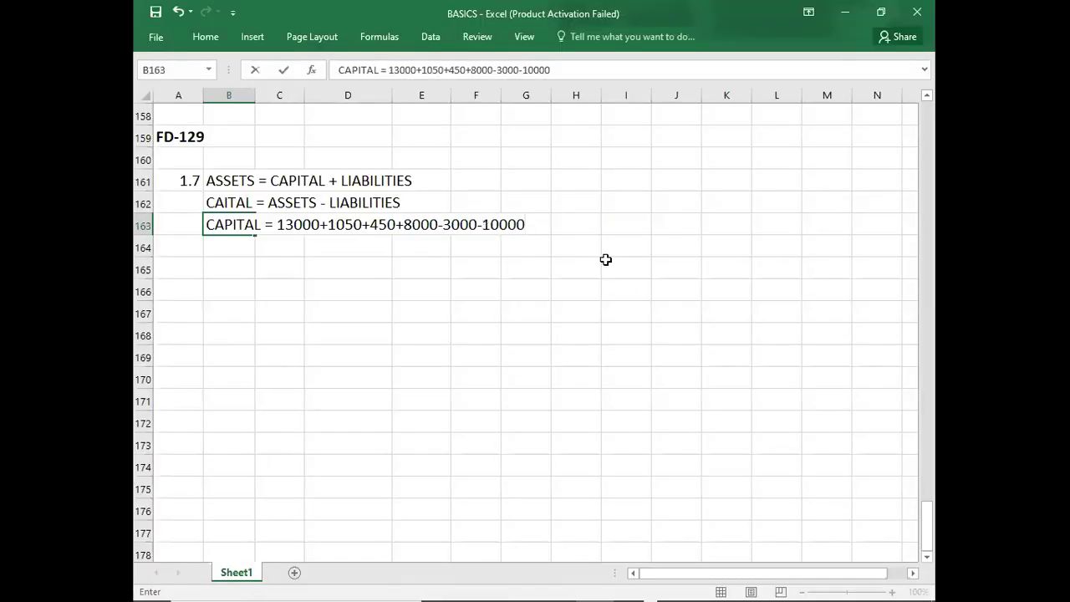
key(Left)
double_click(222, 227)
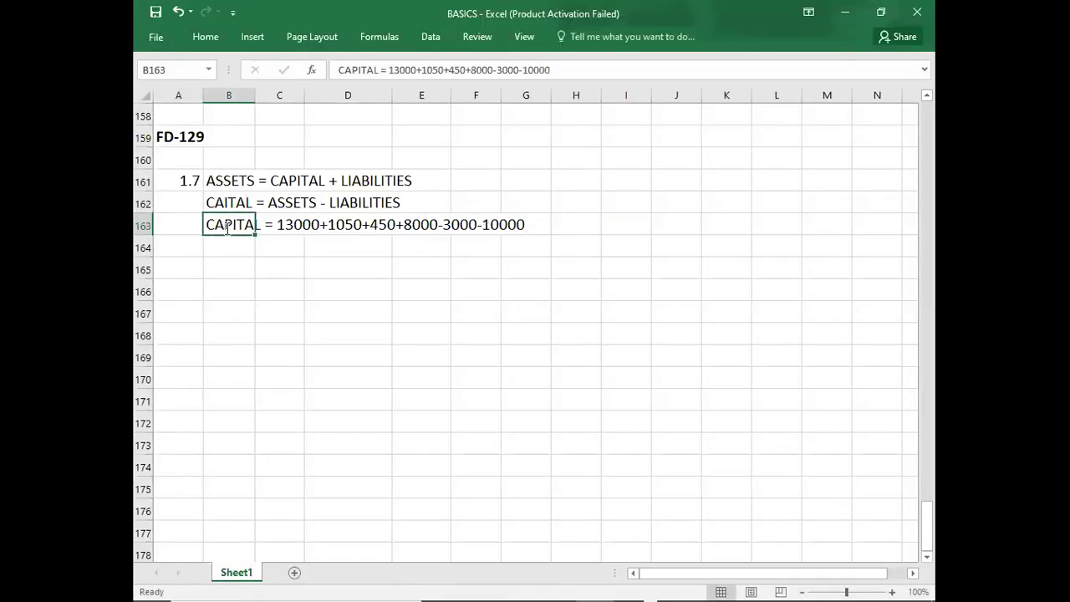
click(437, 224)
text(+1400)
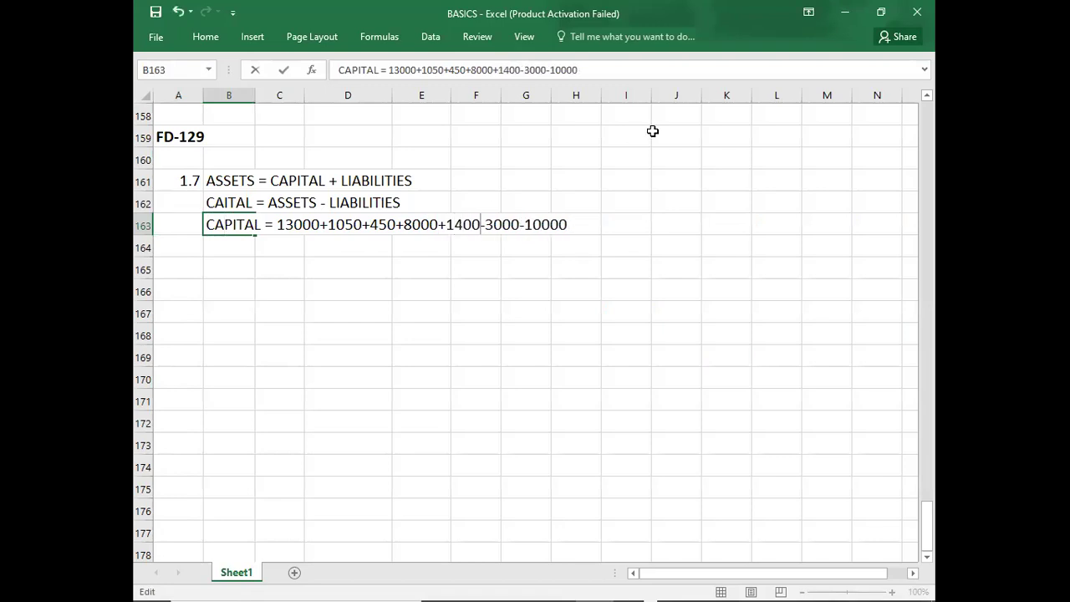
Step: Insert "+4700" after 1400 in B163, taking the cash at bank from the PDF, and commit the cell
key(alt+Tab)
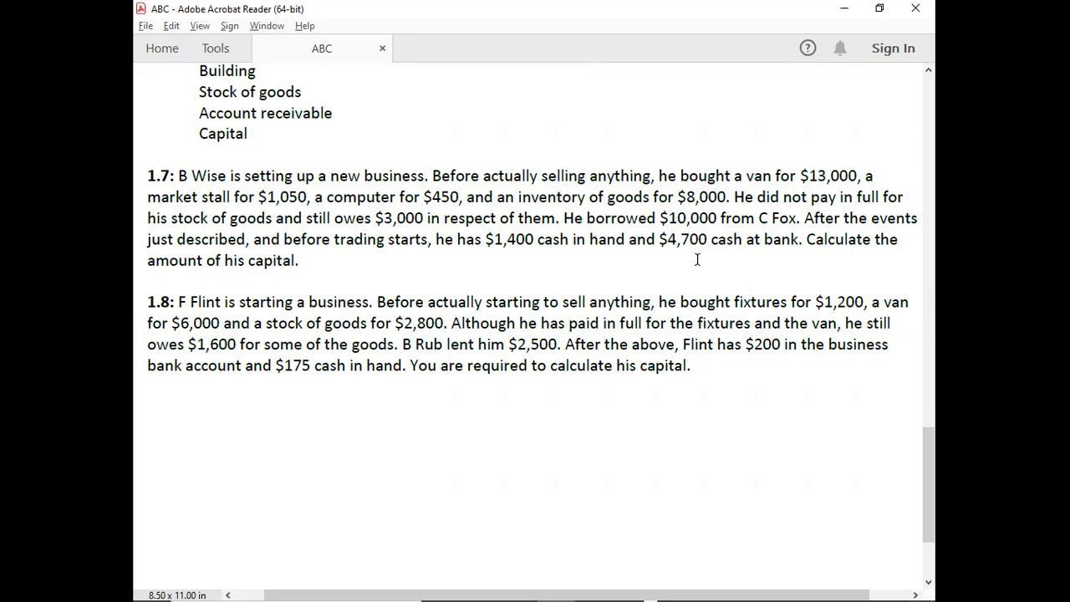
key(alt+Tab)
text(+4700-3000-10000)
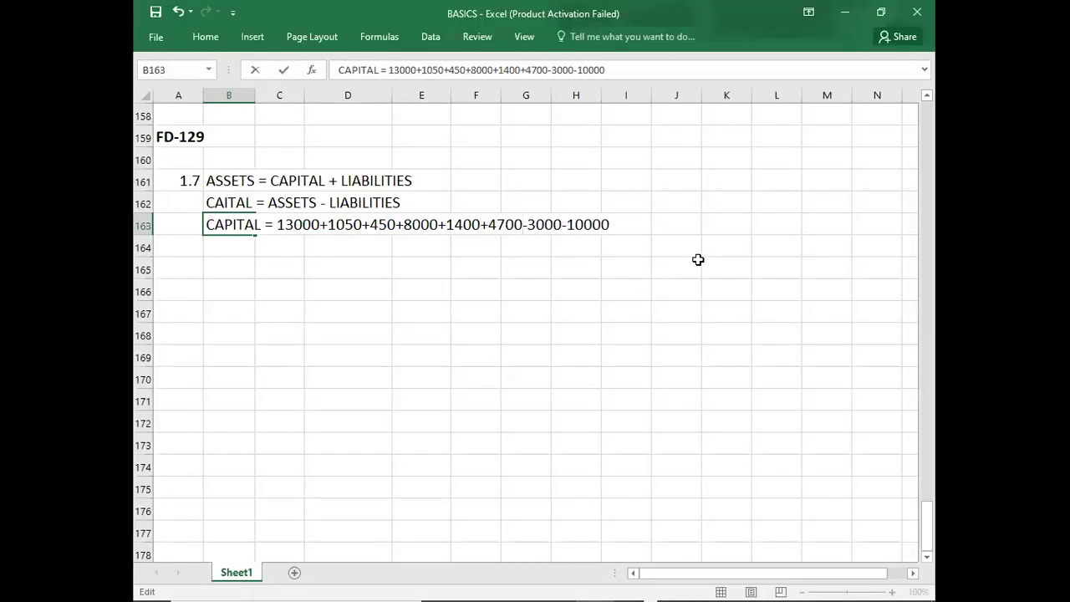
key(End)
key(Return)
Step: Enter the exercise 1.7 answer "CAPITAL = 15600" in cell B164, without the autocompleted calculation
text(CA)
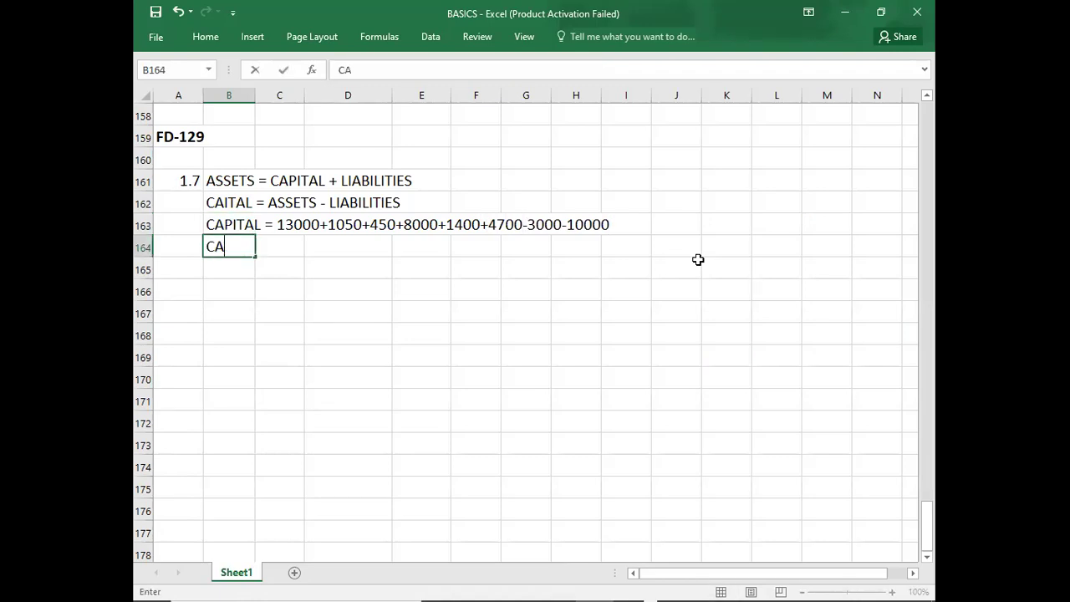
text(PITAL =)
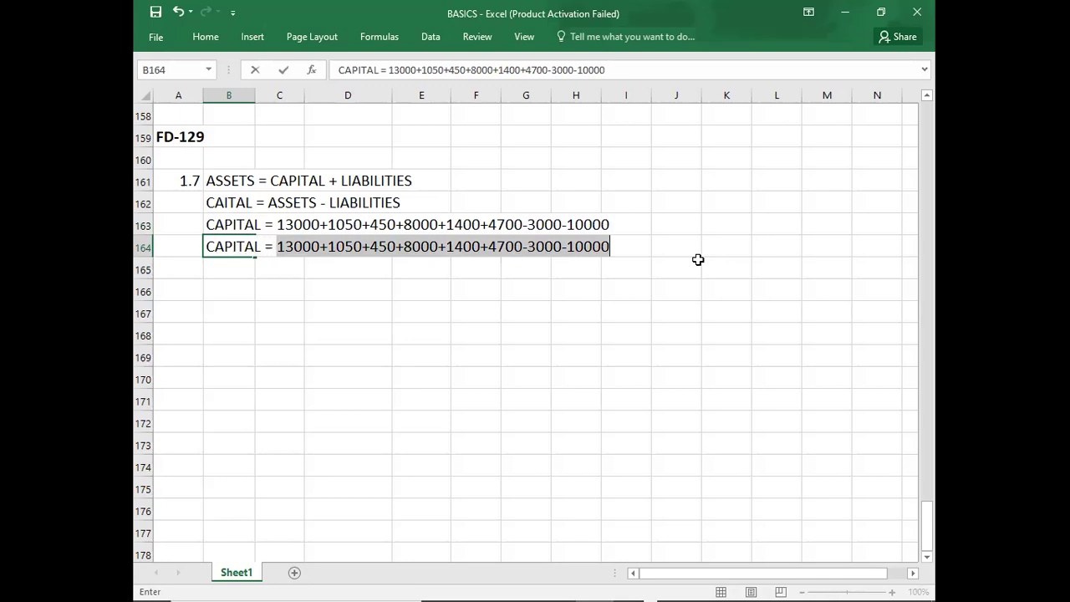
key(Delete)
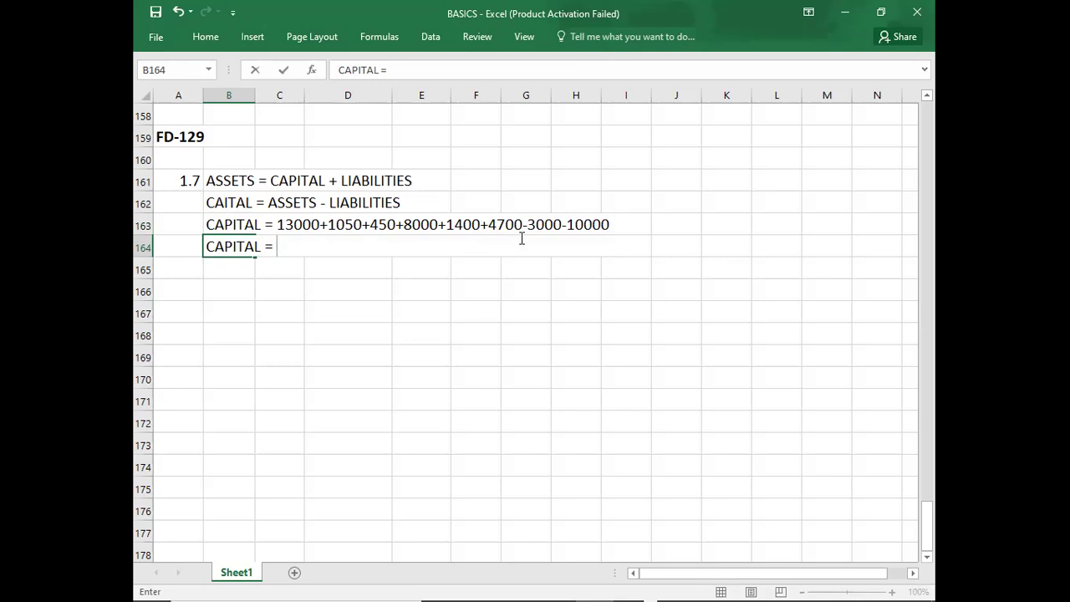
click(226, 226)
double_click(225, 224)
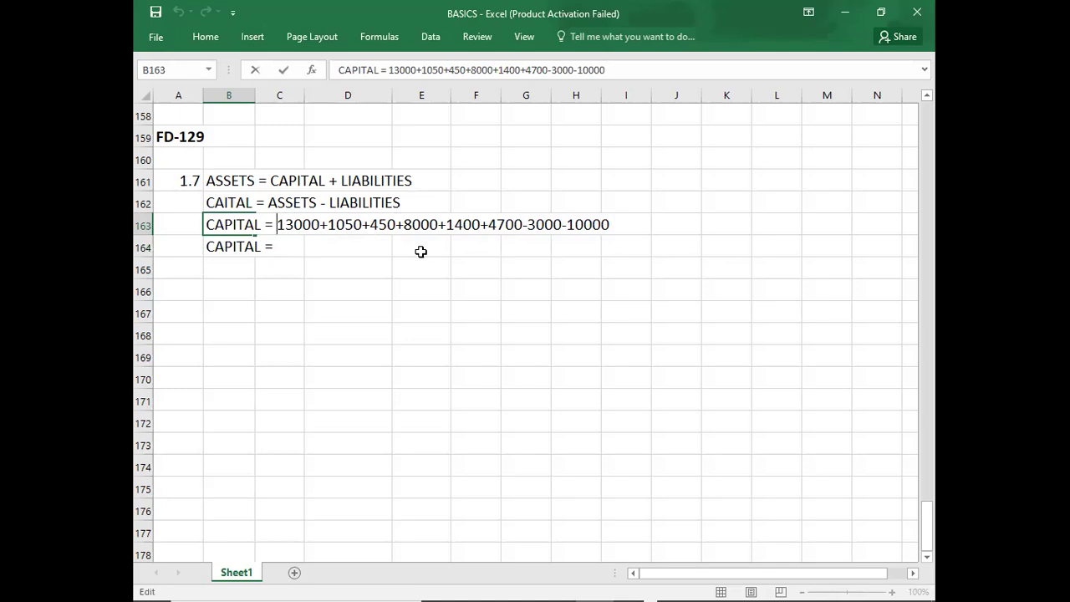
double_click(218, 250)
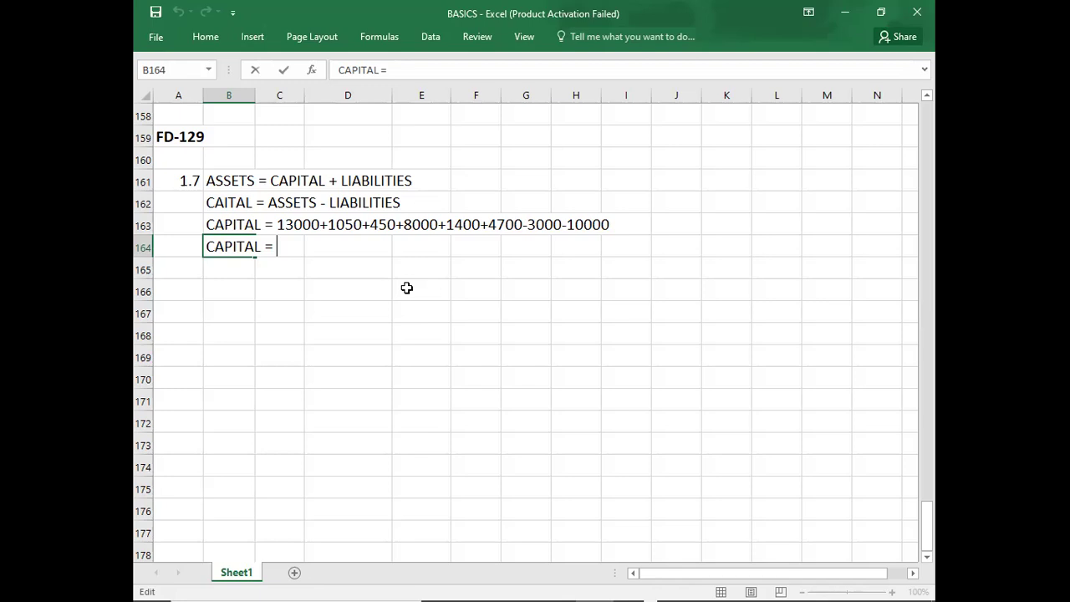
text(15600)
key(Return)
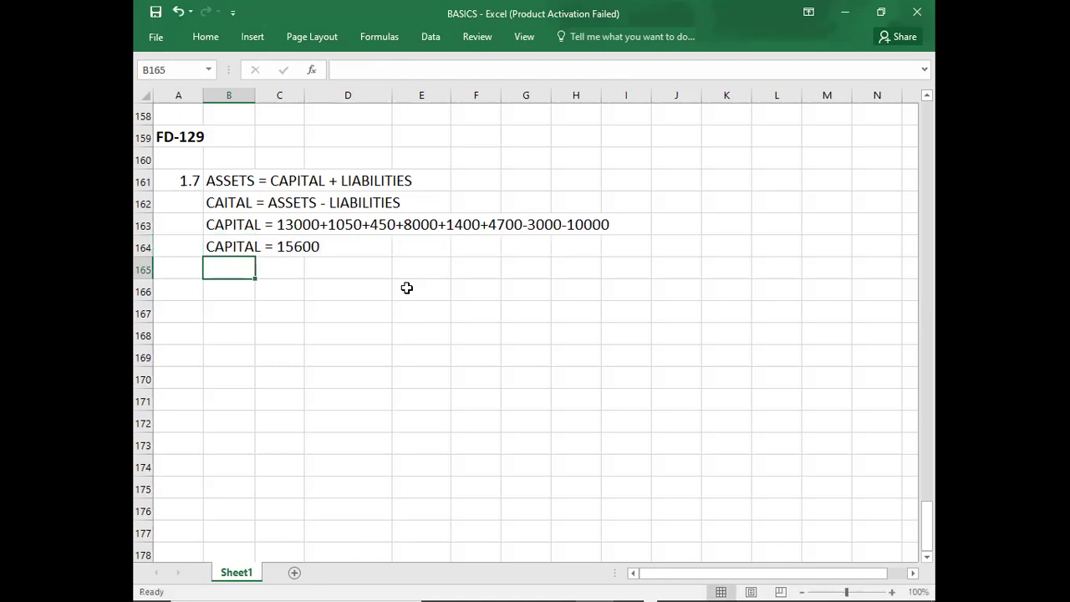
Step: Label the next exercise by entering 1.8 in cell A166
key(Down)
key(Left)
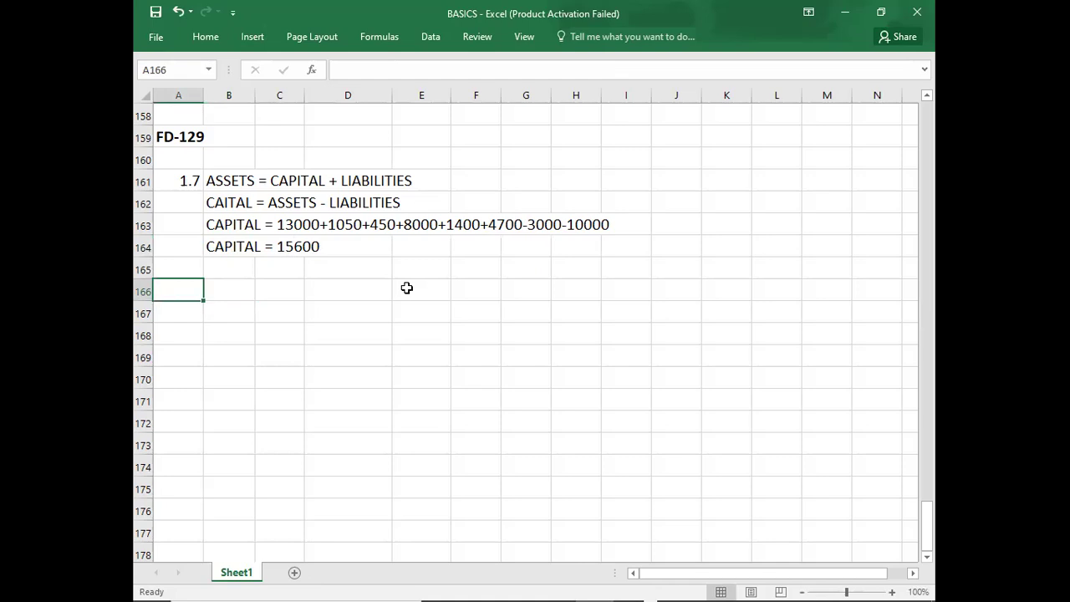
key(alt+Tab)
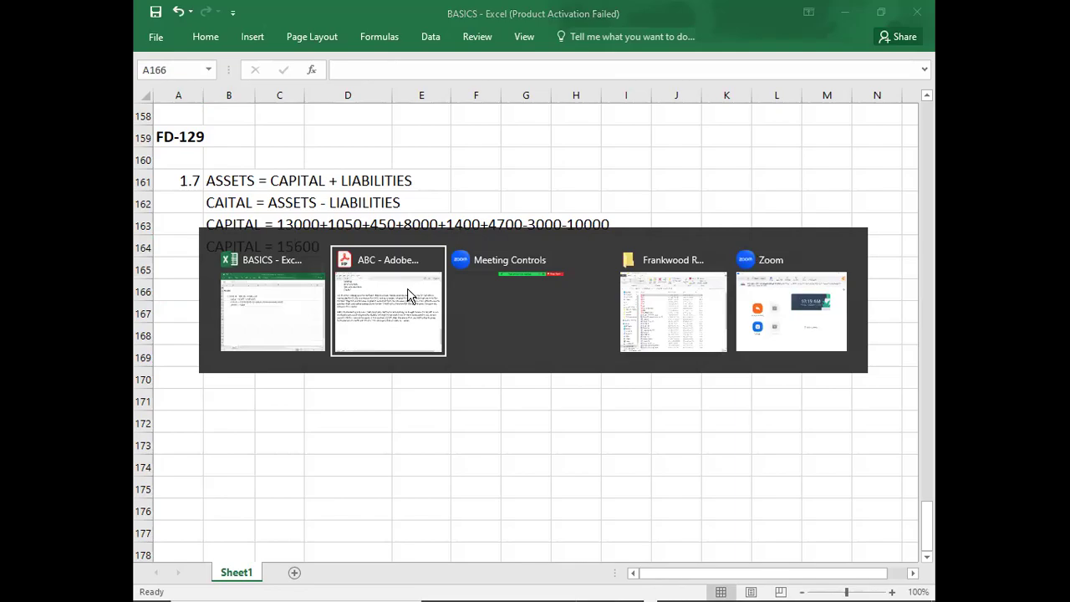
click(408, 294)
key(alt+Tab)
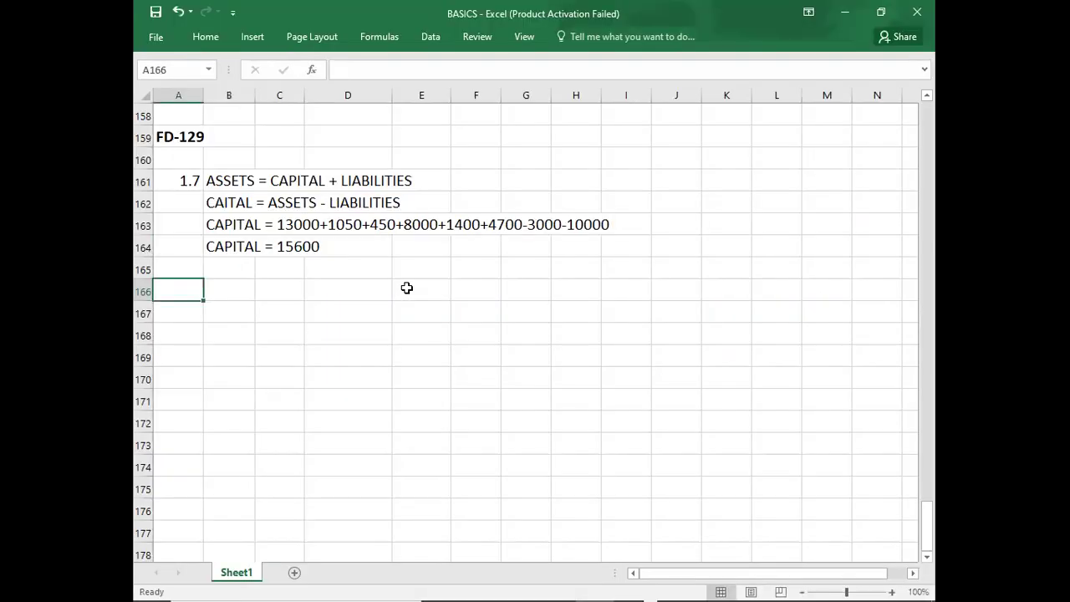
text(1.8)
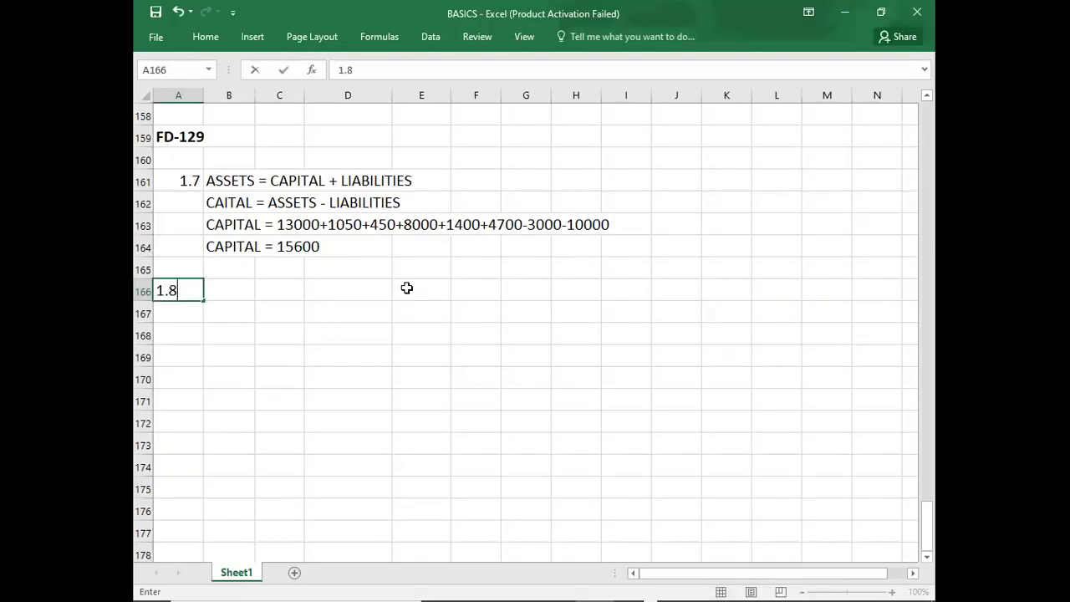
key(Tab)
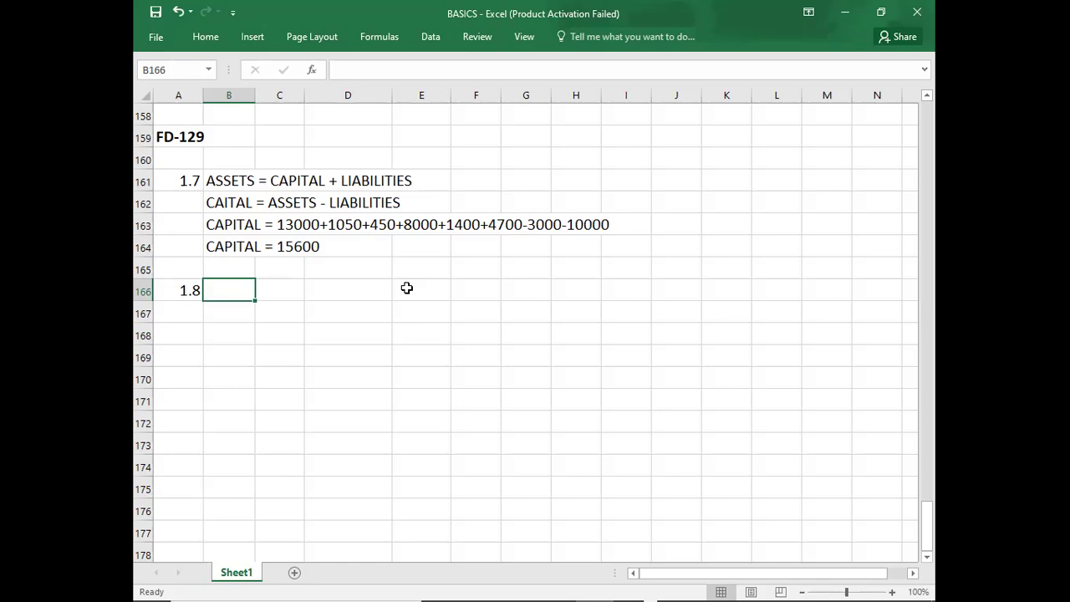
Step: Check exercise 1.8 in the PDF and copy the equation "ASSETS = CAPITAL + LIABILITIES" from B161 to B166 in the workbook
key(alt+Tab)
scroll(406, 288, down, 3)
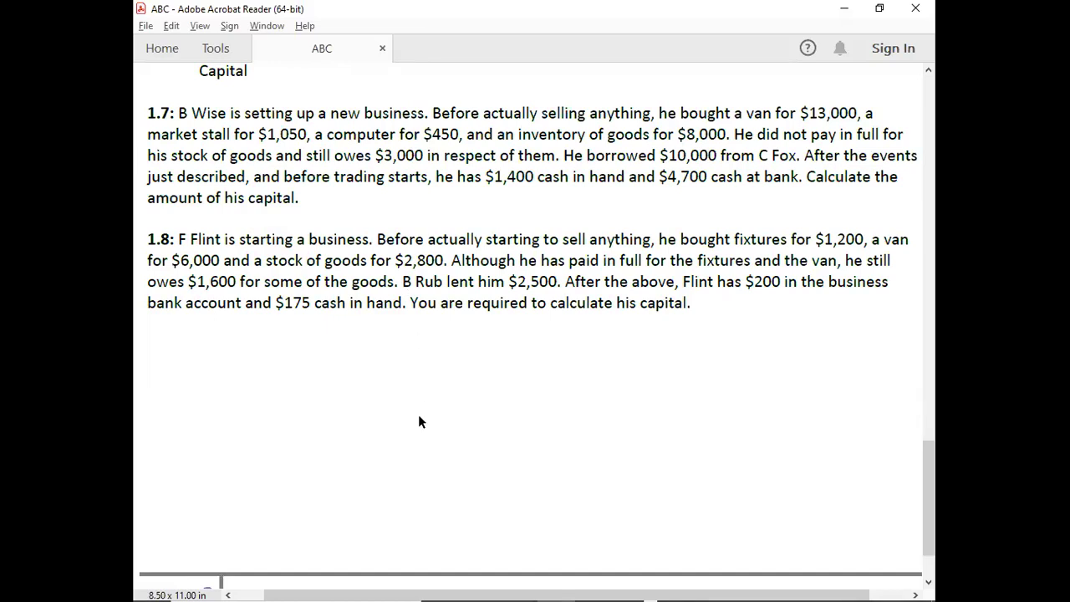
key(alt+Tab)
key(Up)
key(Up)
key(Up)
key(Up)
key(Up)
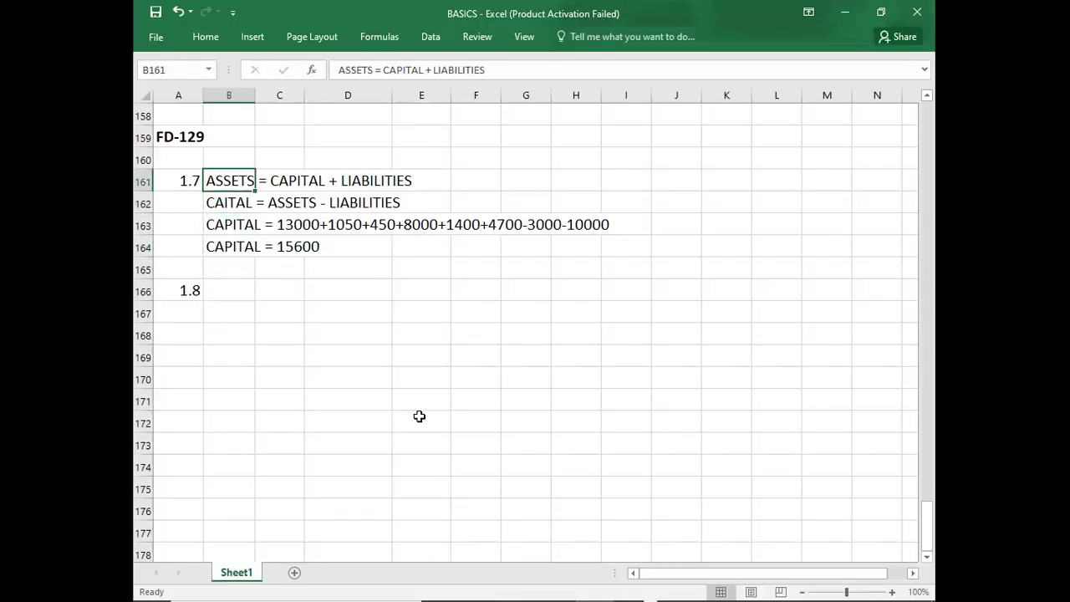
key(ctrl+c)
key(Down)
key(Down)
key(Down)
key(Down)
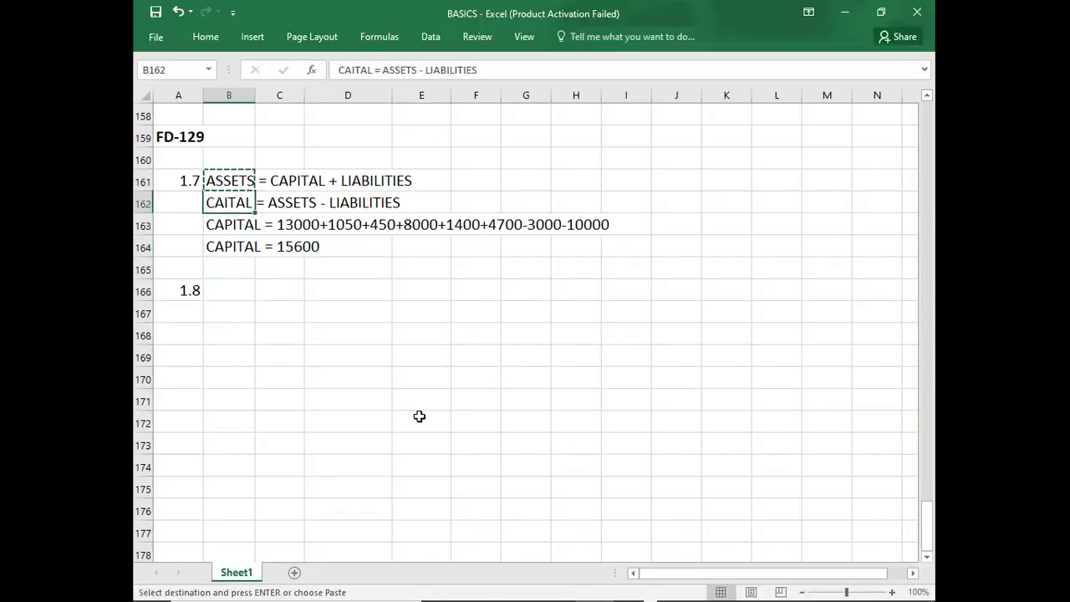
key(Down)
key(ctrl+v)
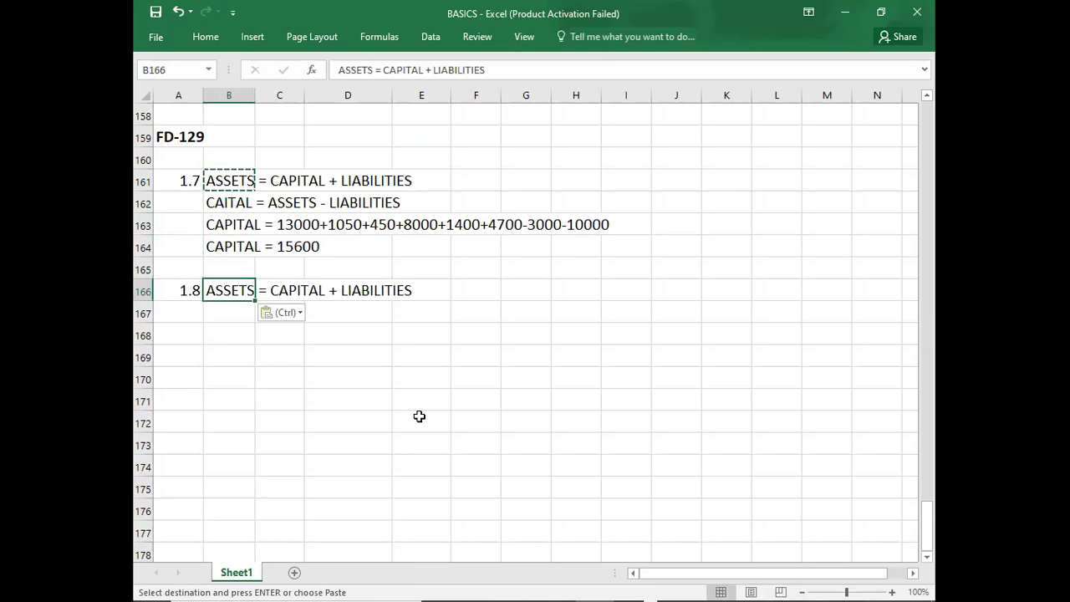
Step: Enter "CAITAL = ASSETS - LIABILITIES" in B167 and start B168 with "CAPITAL = 1200+", using the fixtures amount from the PDF
key(Down)
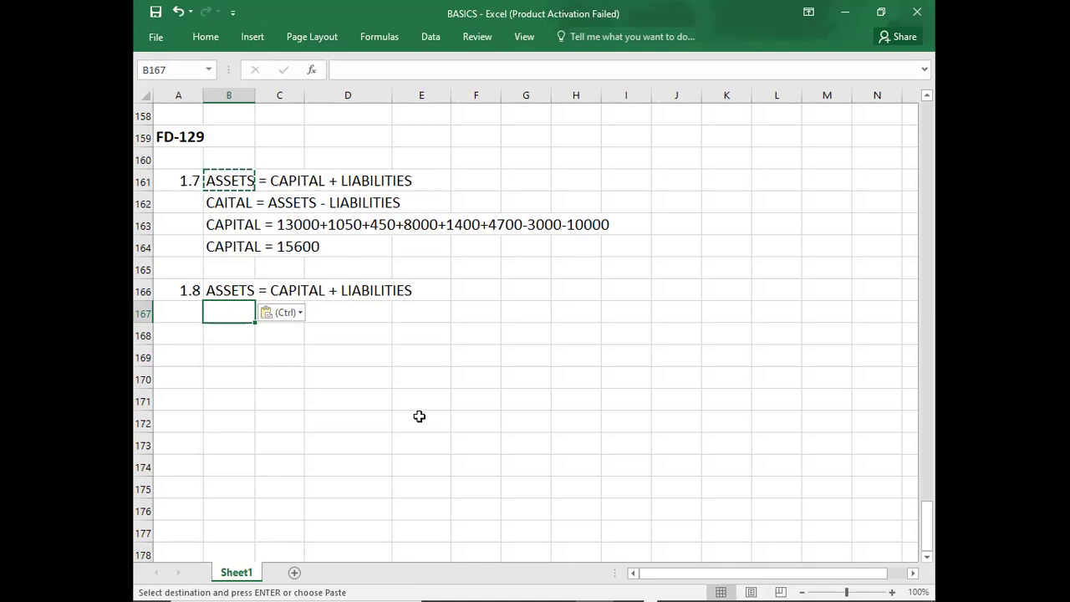
key(alt+Tab)
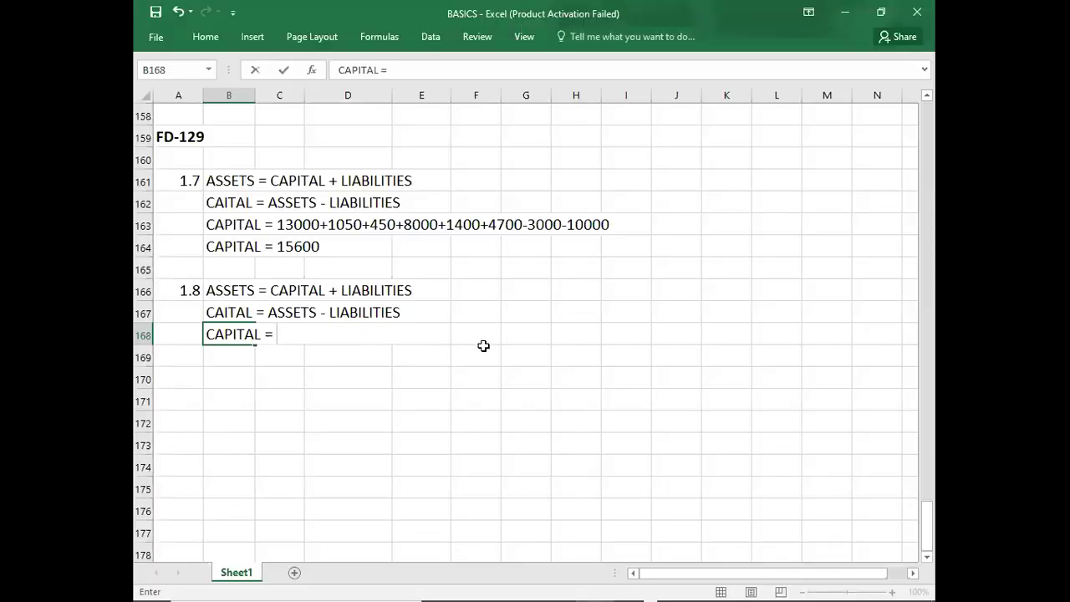
key(alt+Tab)
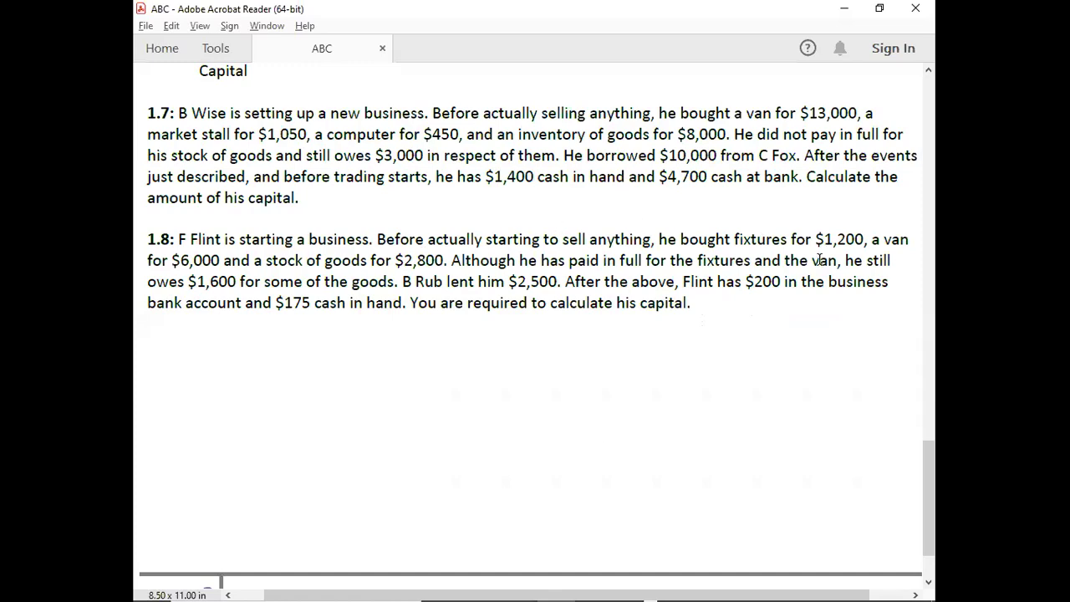
key(alt+Tab)
text(1200+)
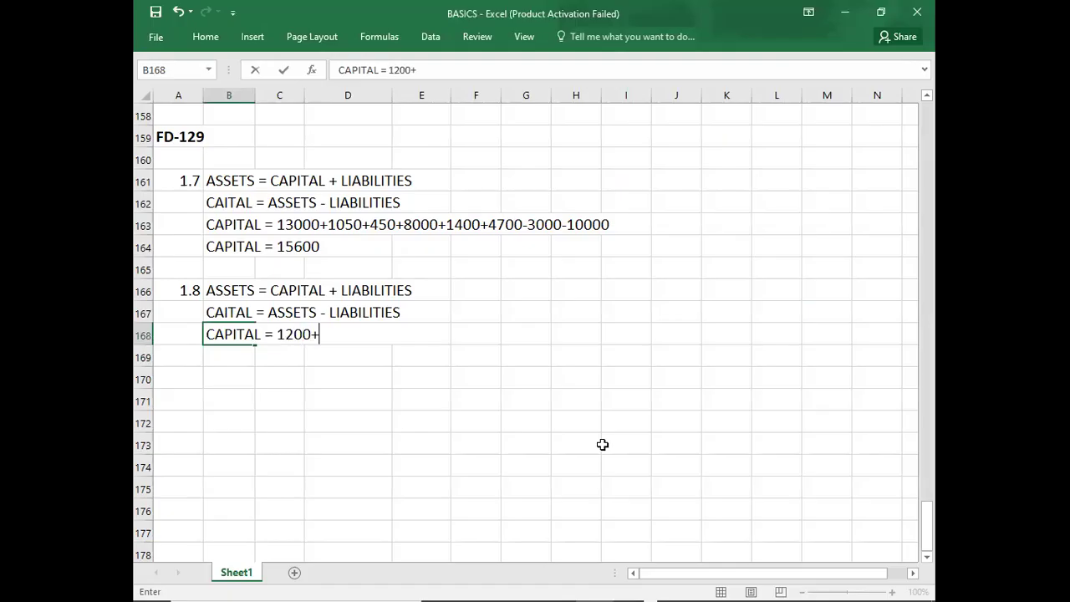
Step: Append "6000+2800+" to the B168 calculation, taking the van and stock of goods amounts from exercise 1.8 in the PDF
key(alt+Tab)
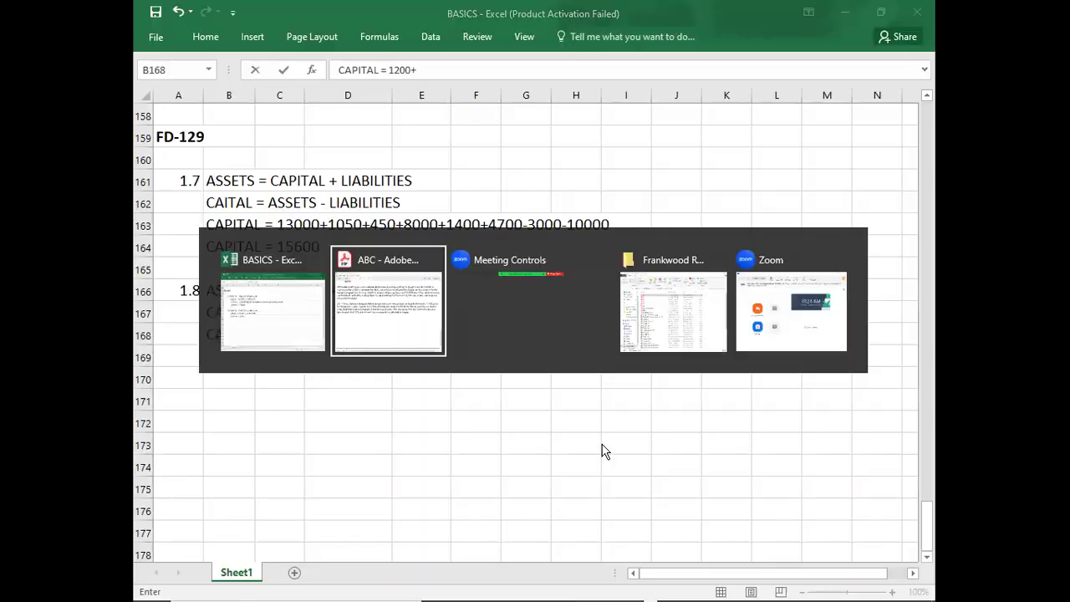
key(alt+Tab)
text(6000+)
key(alt+Tab)
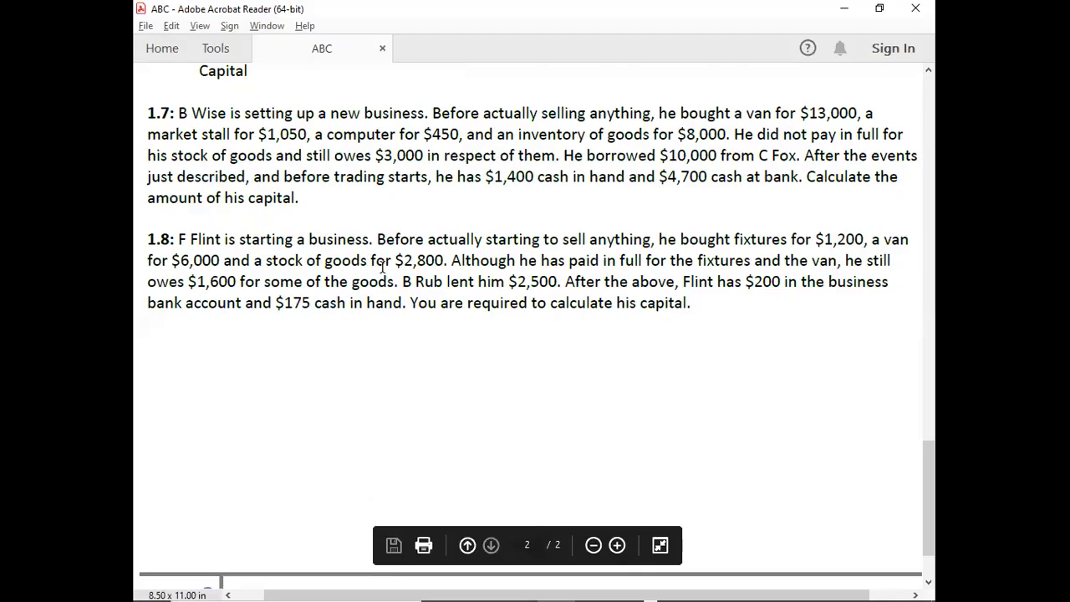
key(alt+Tab)
text(2800+)
Step: Append "200+175-" to the B168 calculation, taking the bank account and cash in hand amounts from the PDF
key(alt+Tab)
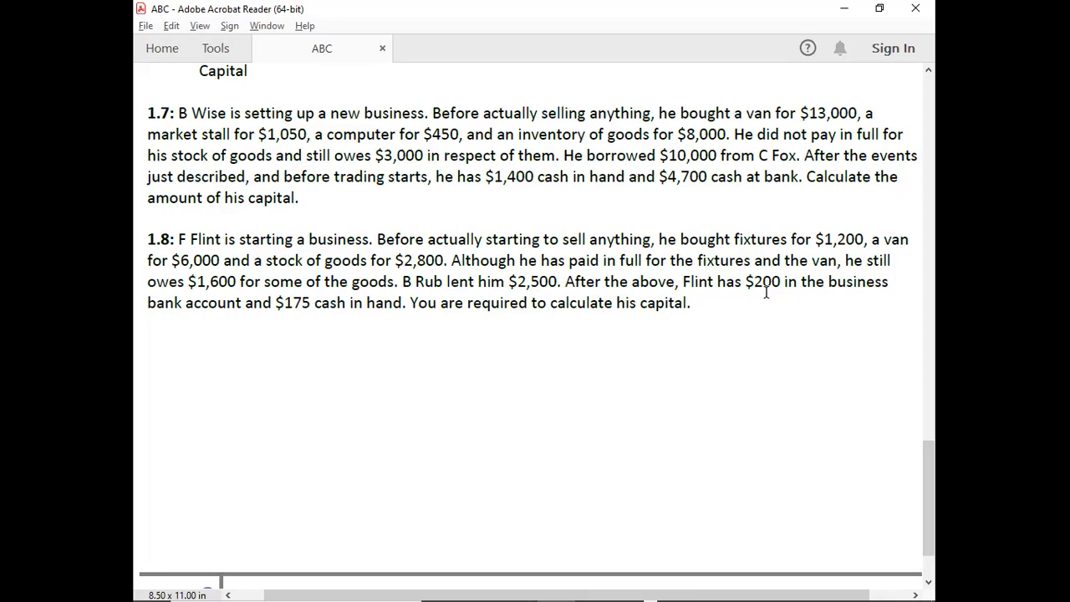
key(alt+Tab)
text(200+6000+2800+200+)
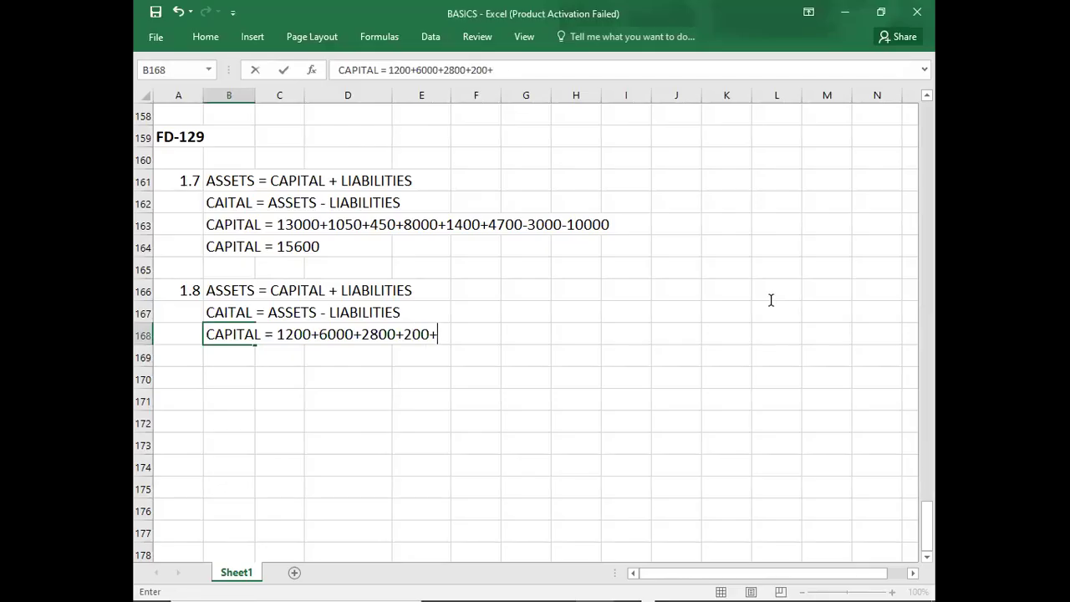
key(alt+Tab)
key(alt+Tab)
text(175-)
Step: Complete the B168 calculation with "1600-2500", taking the amount owed for goods and the loan from the PDF
key(alt+Tab)
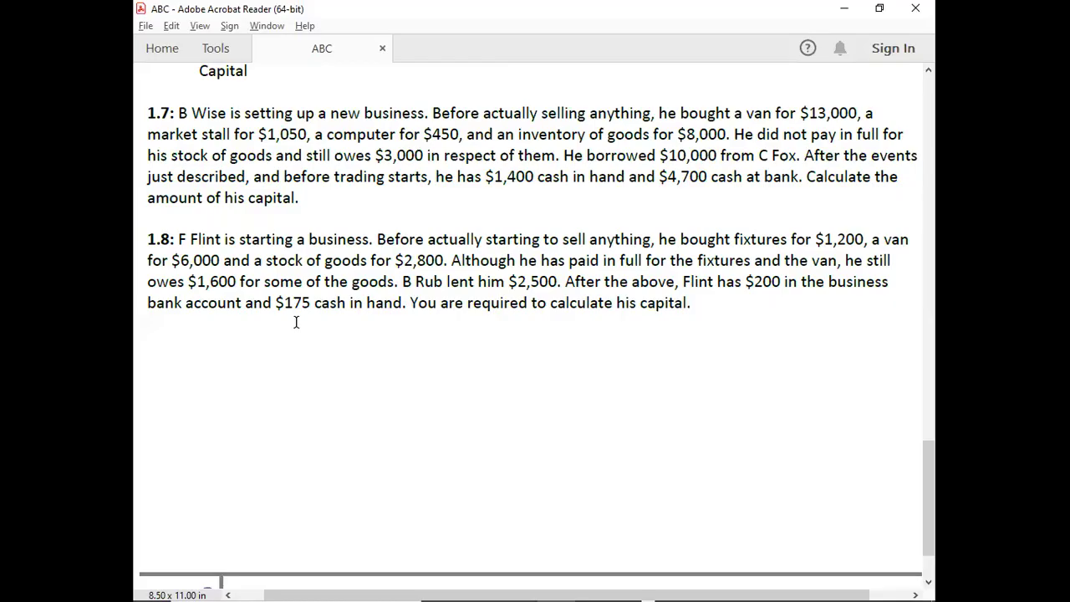
key(alt+Tab)
text(1600)
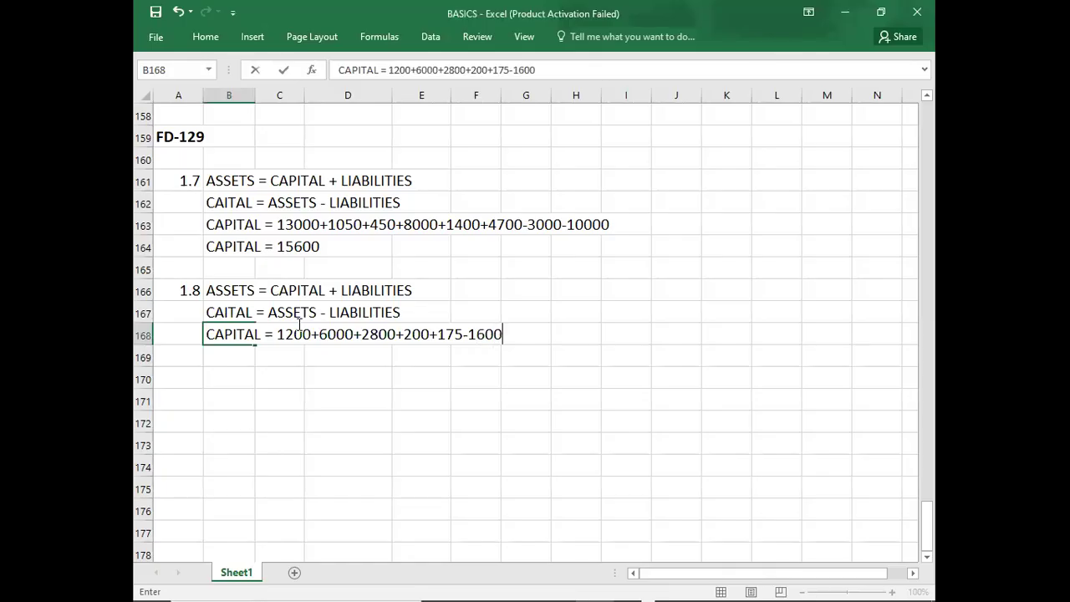
key(alt+Tab)
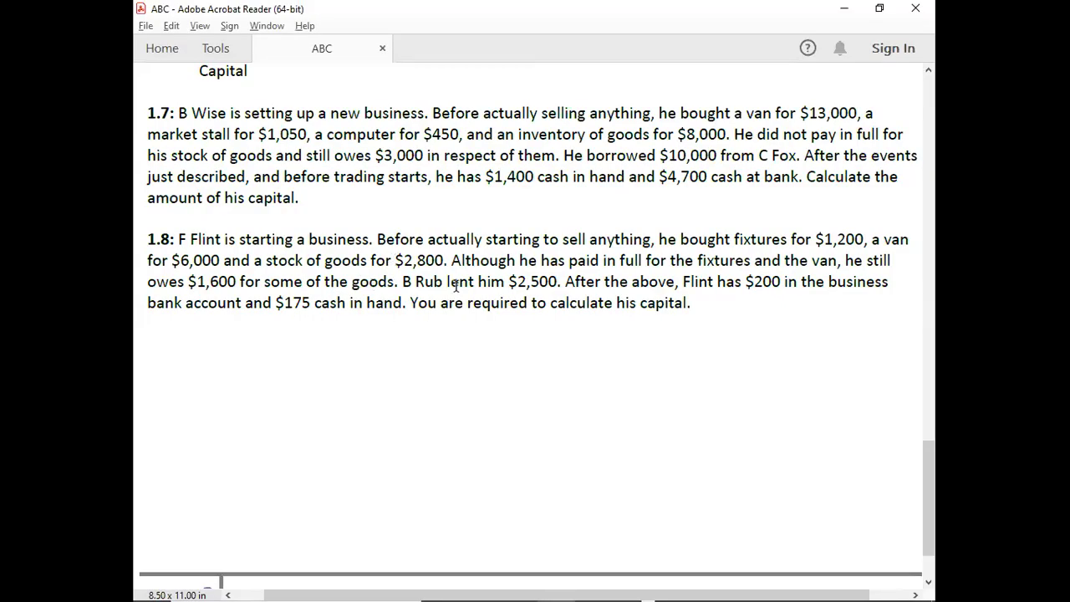
key(alt+Tab)
text(-2500)
key(Return)
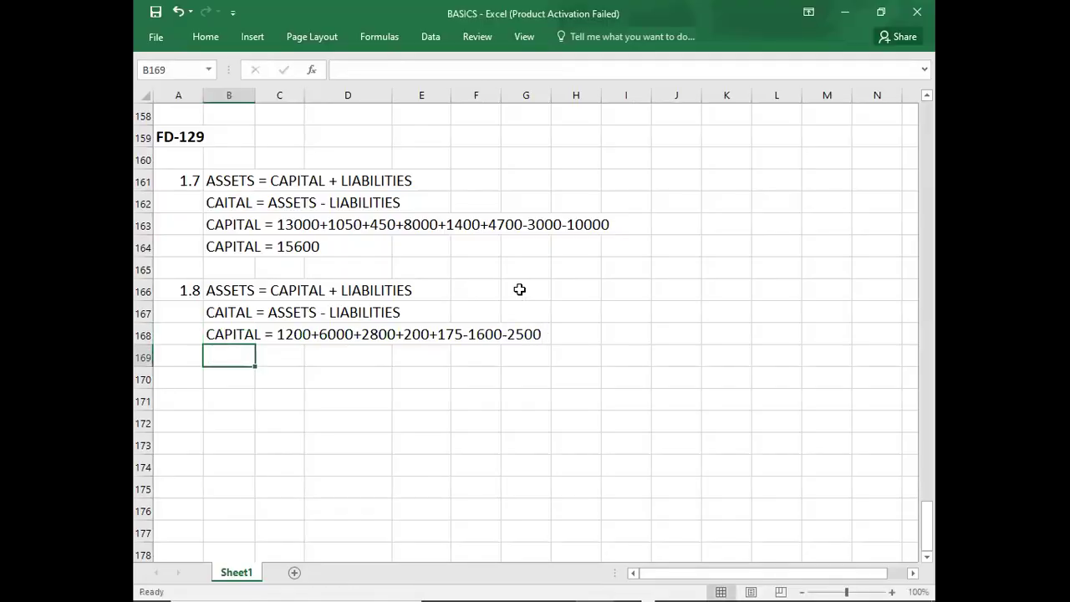
Step: Enter "CAPITAL = 6275" in B169 as the result of exercise 1.8 and select cell A171
text(CAPI)
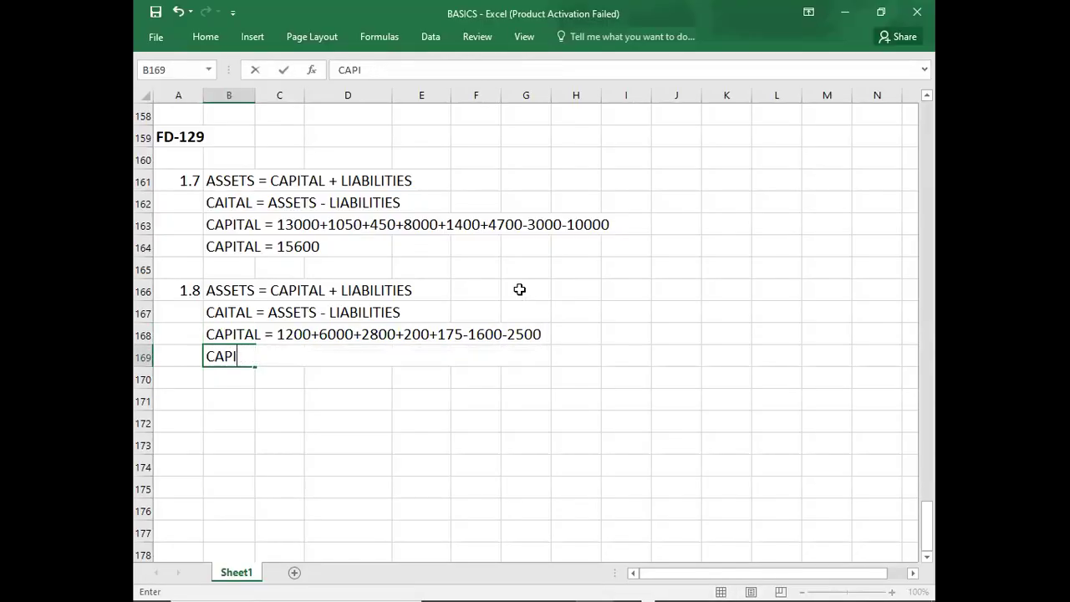
text(TAL = )
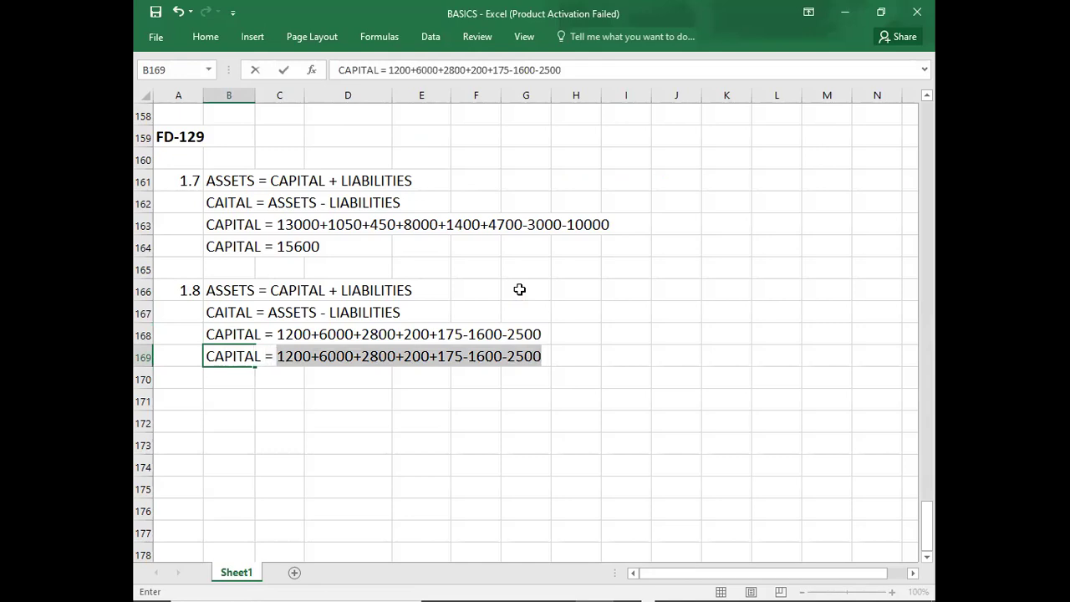
text(6275)
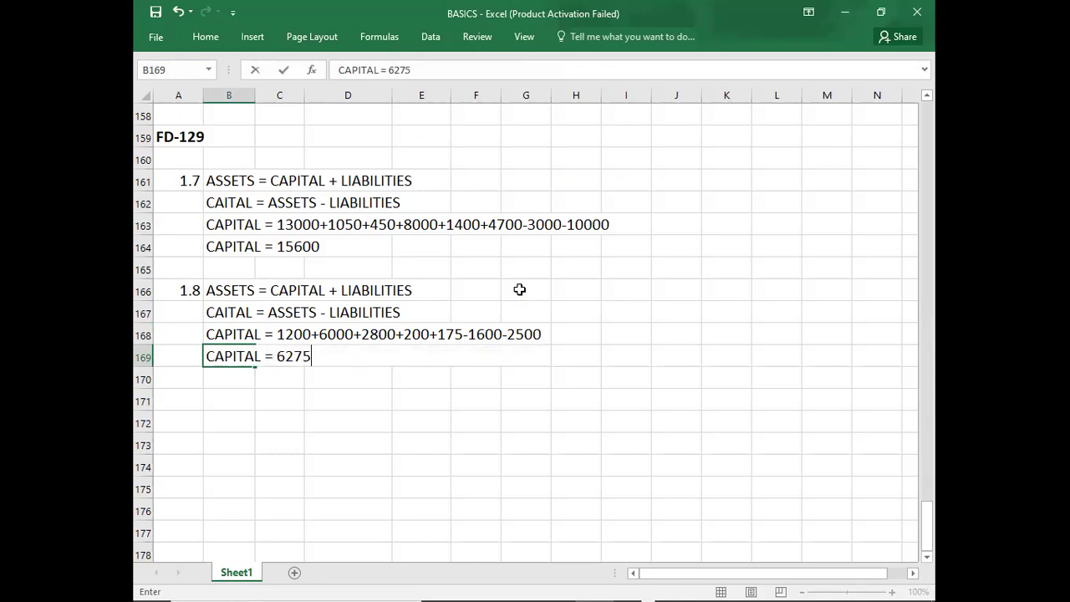
key(Return)
key(Return)
key(Left)
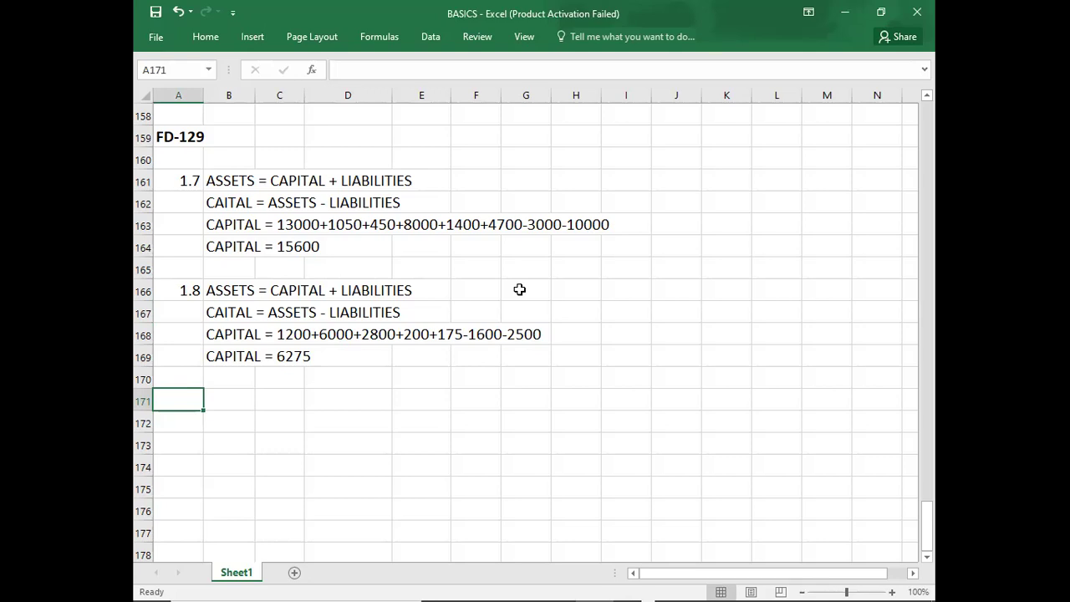
Step: Switch to the ABC PDF in Acrobat Reader, check for exercises following 1.8, and return to the BASICS workbook in Excel
key(alt+Tab)
scroll(518, 289, down, 2)
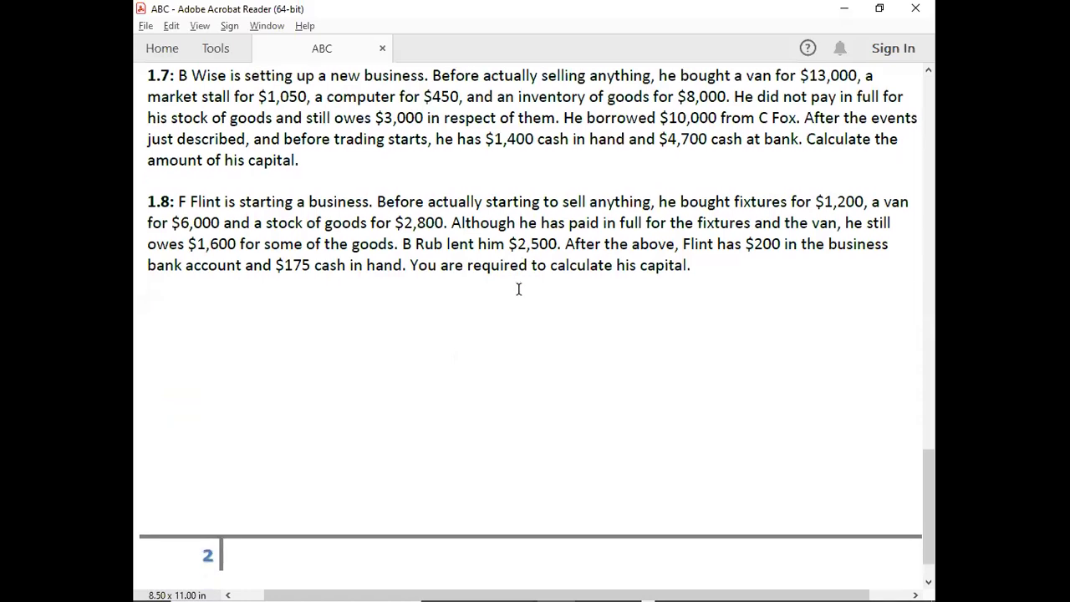
scroll(518, 290, down, 1)
scroll(518, 295, up, 3)
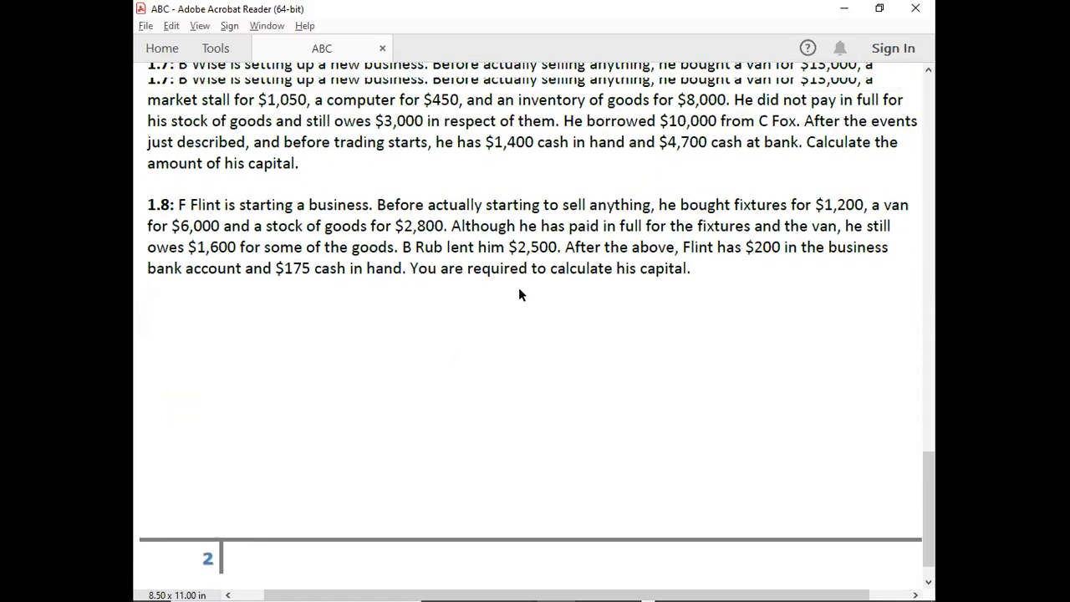
scroll(519, 289, up, 1)
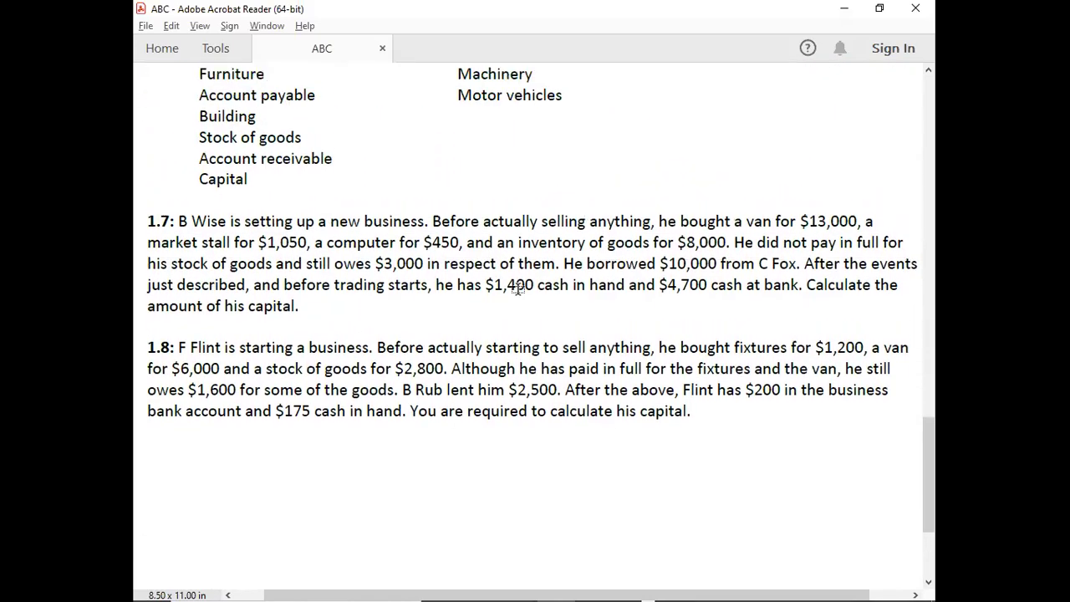
key(alt+Tab)
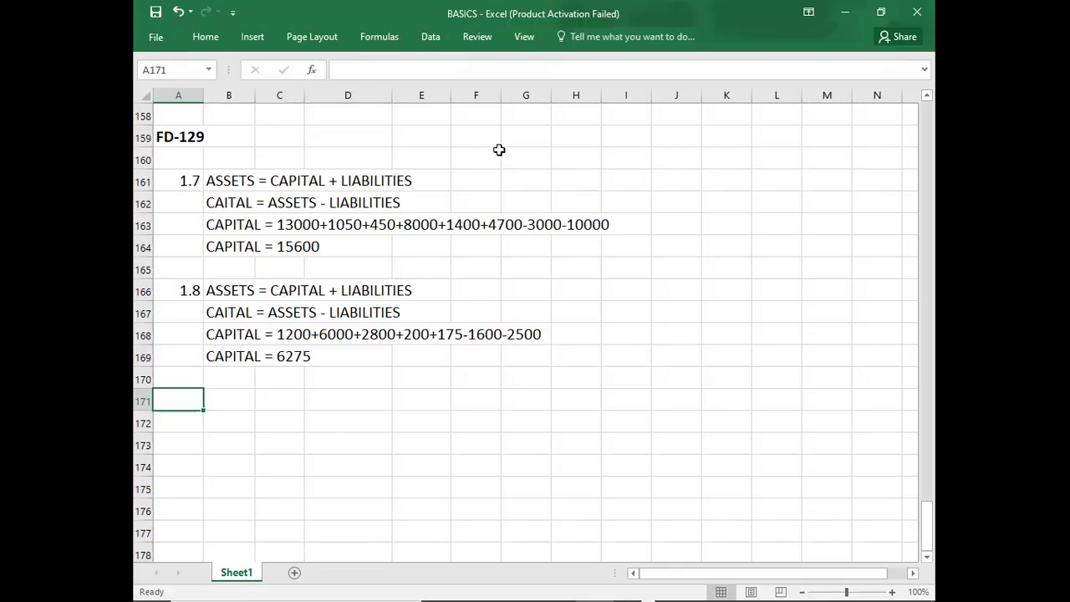
key(alt+Tab)
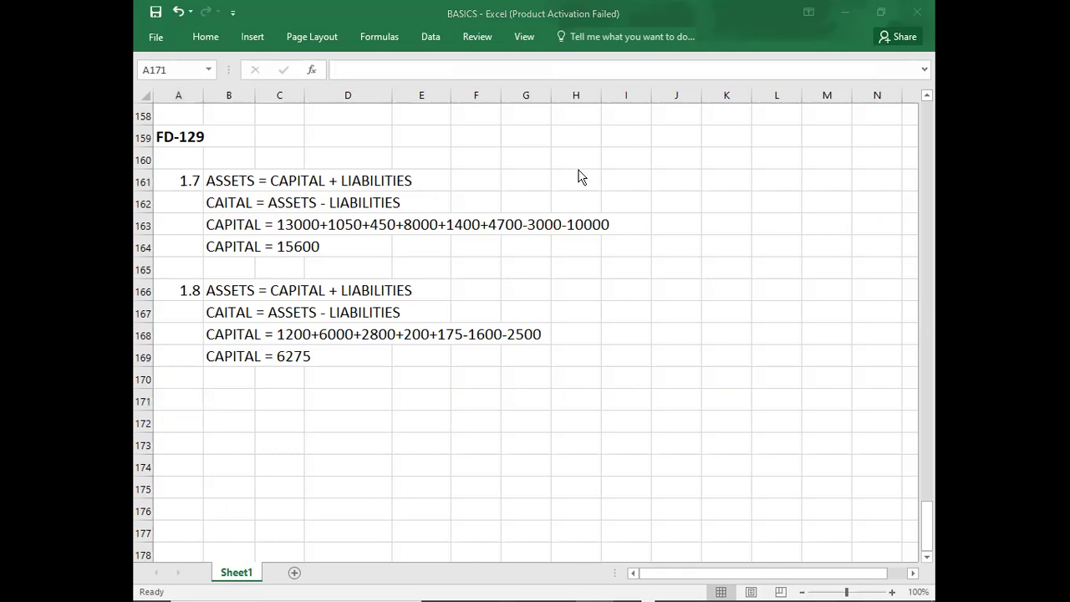
key(alt+Tab)
key(alt+p)
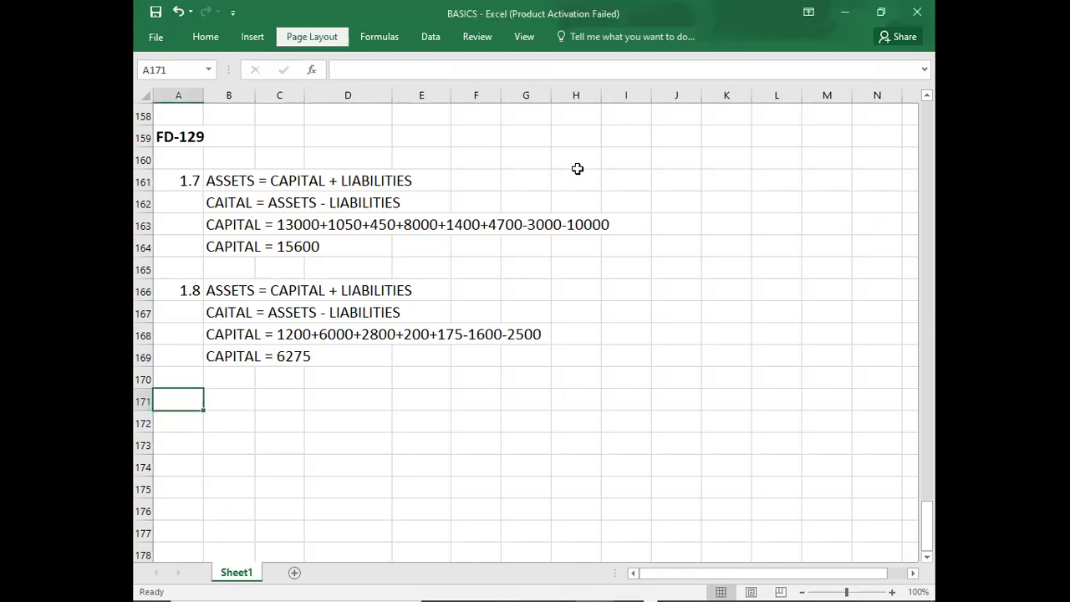
key(Escape)
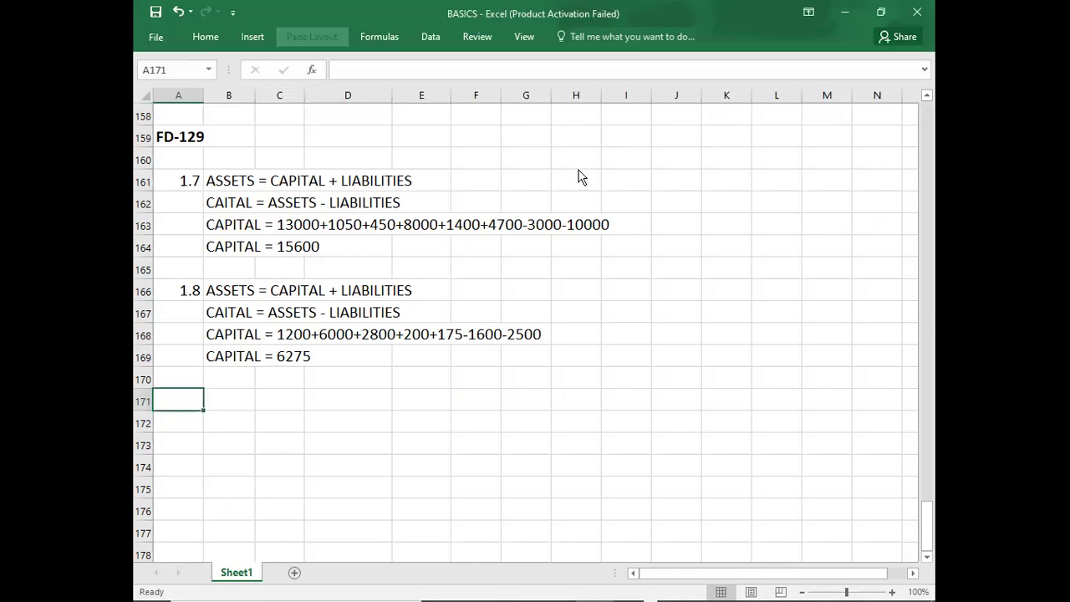